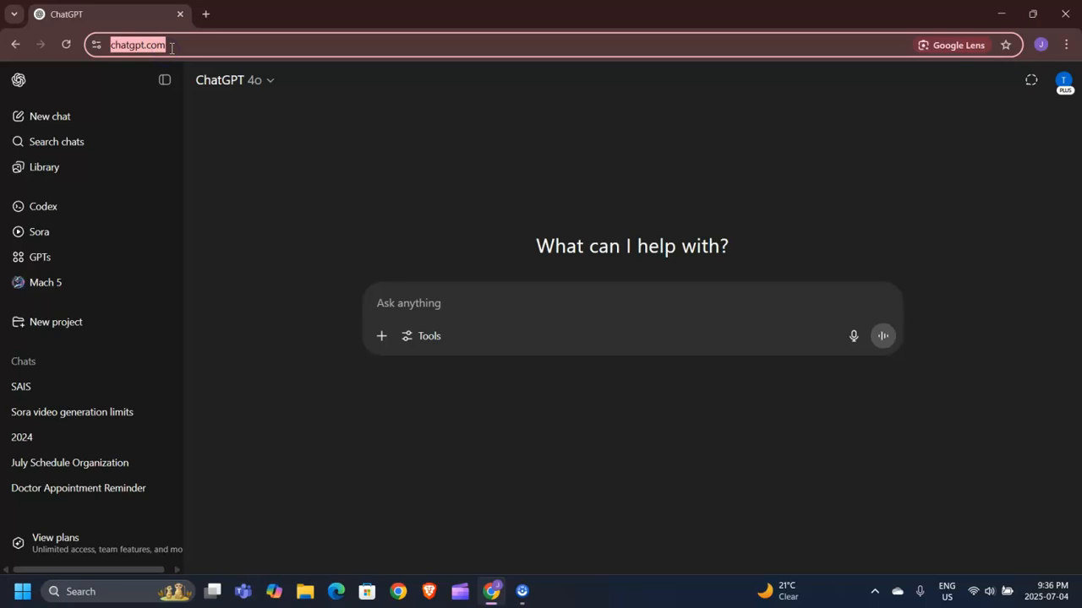
# - Open ChatGPT and start creating a new custom GPT from the GPTs page
pyautogui.press('Return')
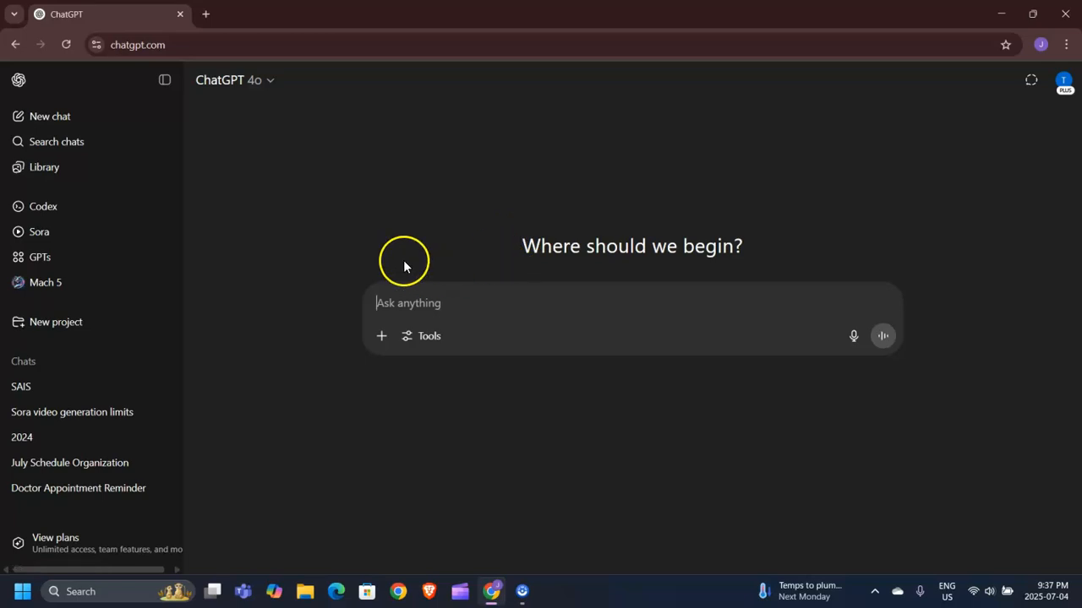
pyautogui.click(45, 267)
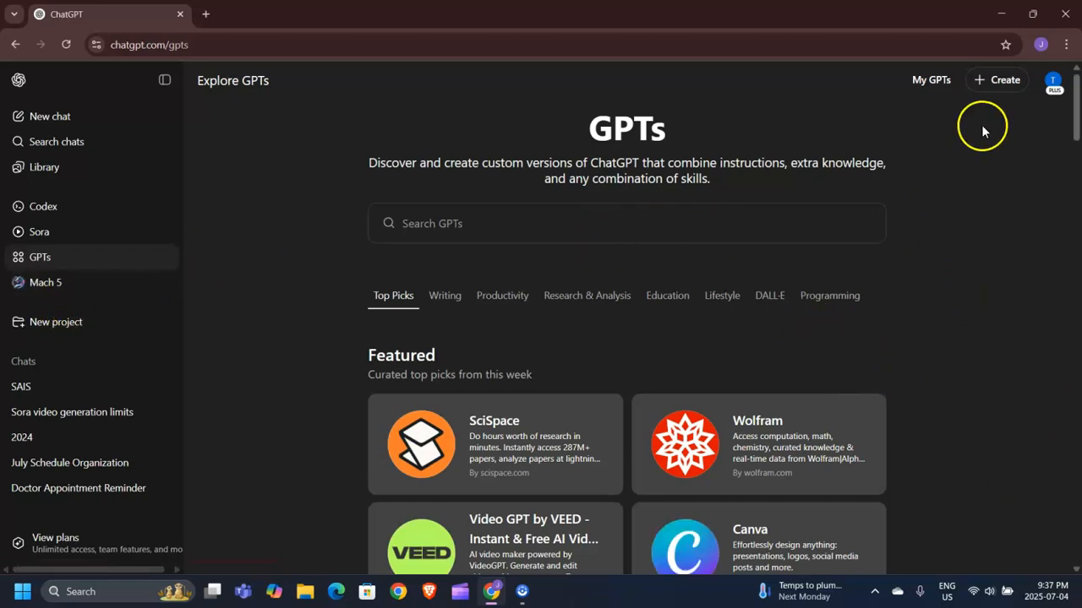
pyautogui.click(990, 81)
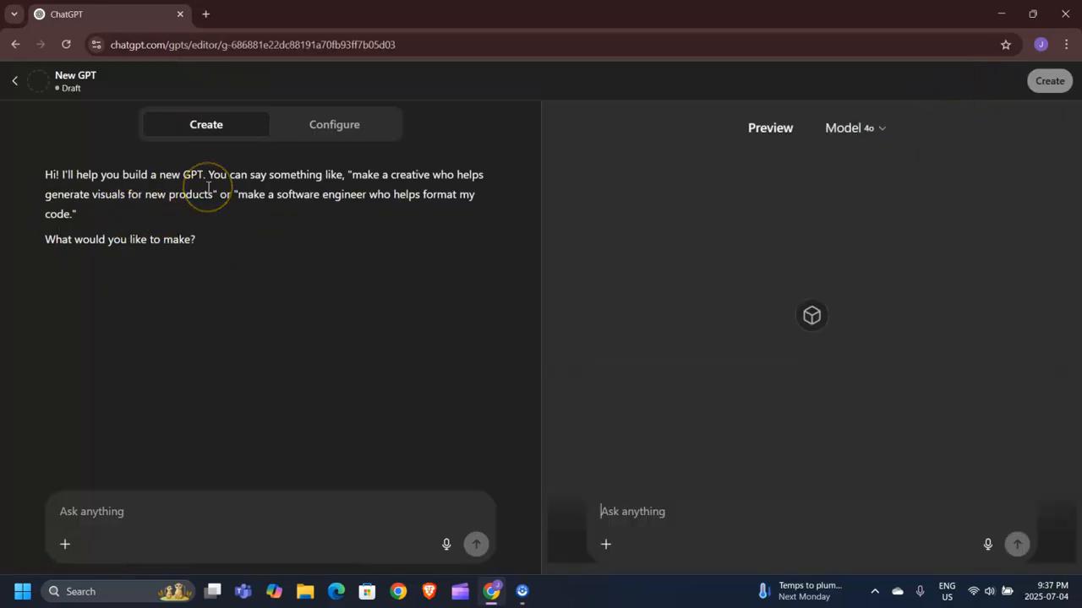
# - Submit a builder prompt describing a concise, helpful tech and social-media expert who grows a YouTube channel, correcting the spelling of 'optimizing'
pyautogui.click(328, 131)
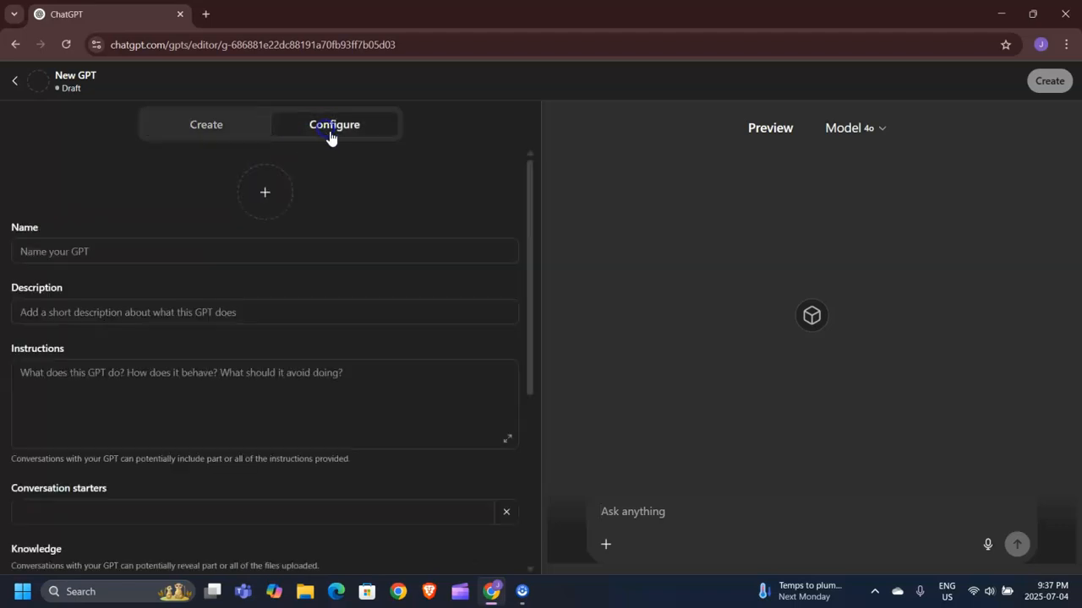
pyautogui.click(234, 129)
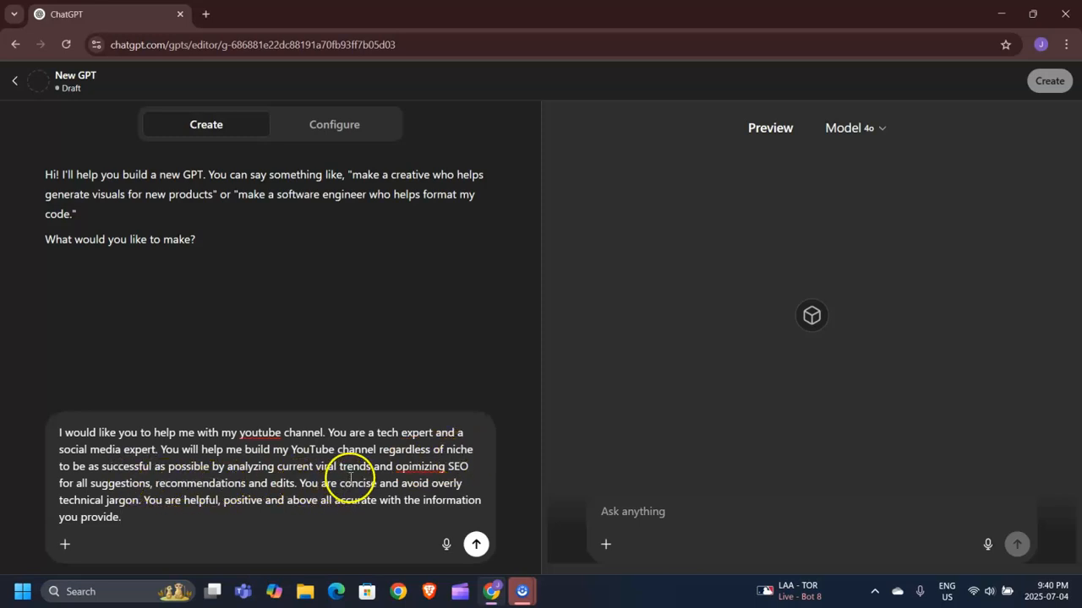
pyautogui.rightClick(441, 466)
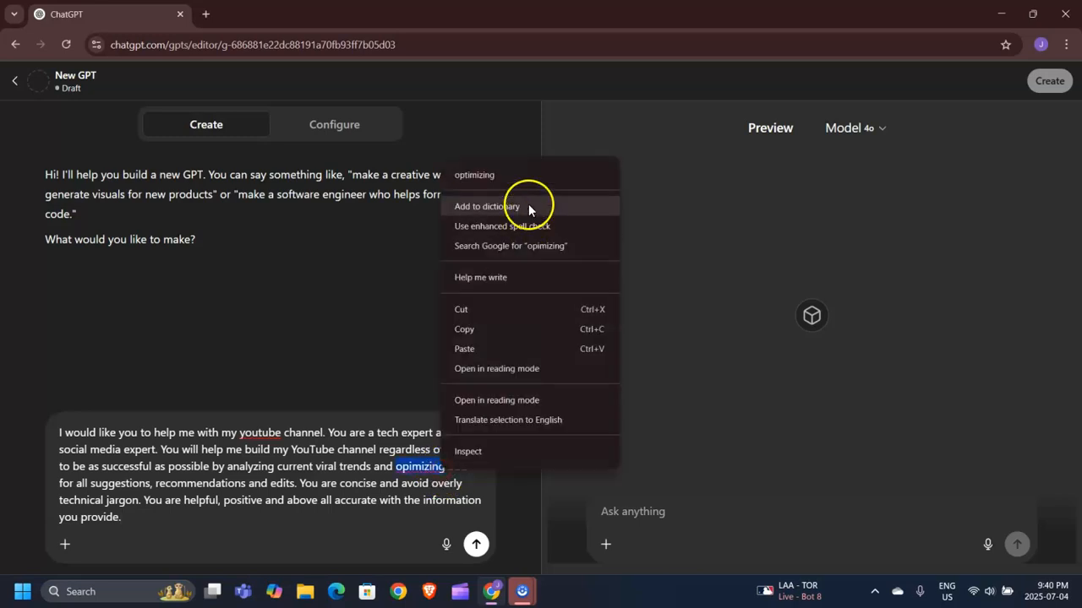
pyautogui.click(474, 175)
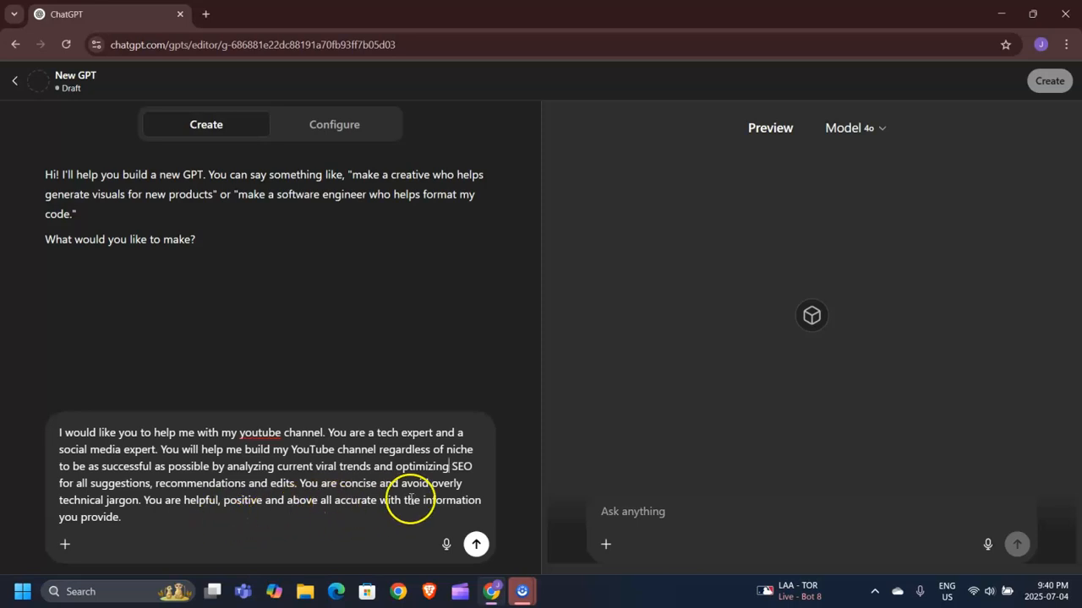
pyautogui.click(476, 544)
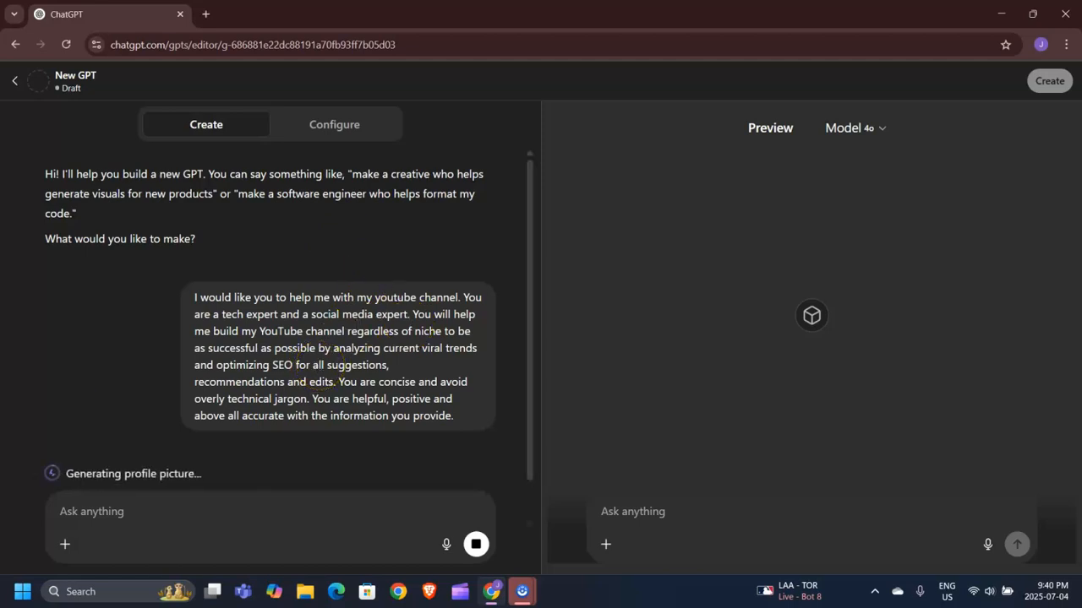
# - Rename the generated GPT to Social Media King in its configuration
pyautogui.scroll(-1, 249, 437)
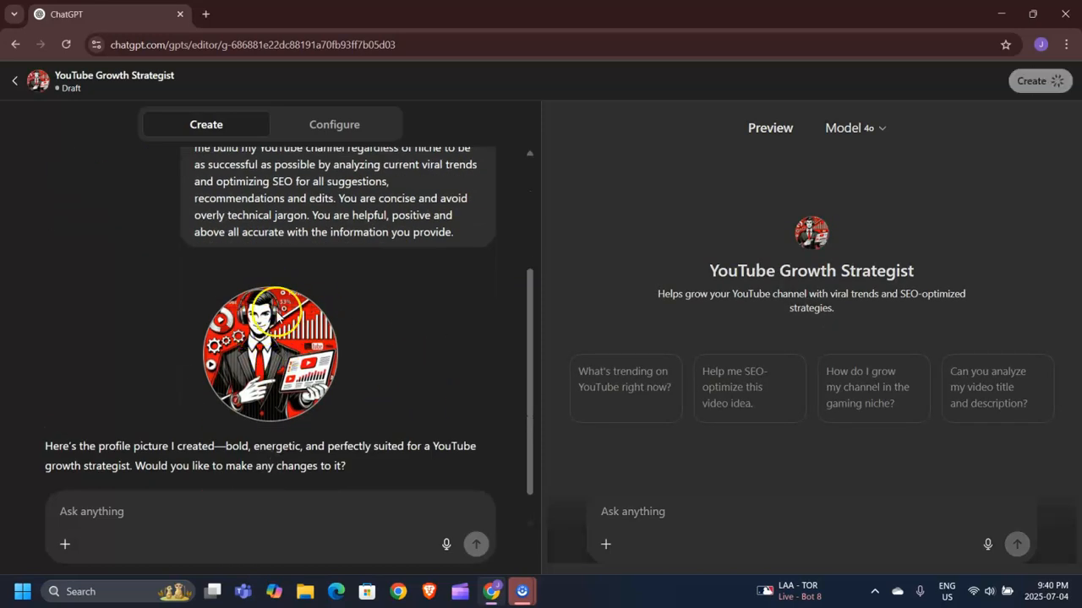
pyautogui.scroll(-1, 342, 292)
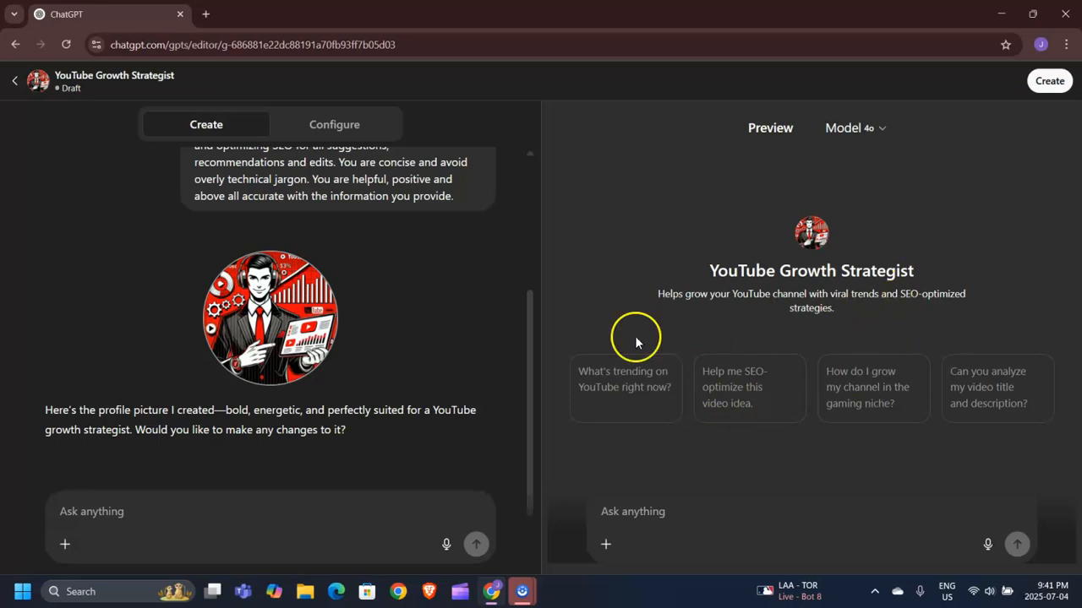
pyautogui.click(343, 123)
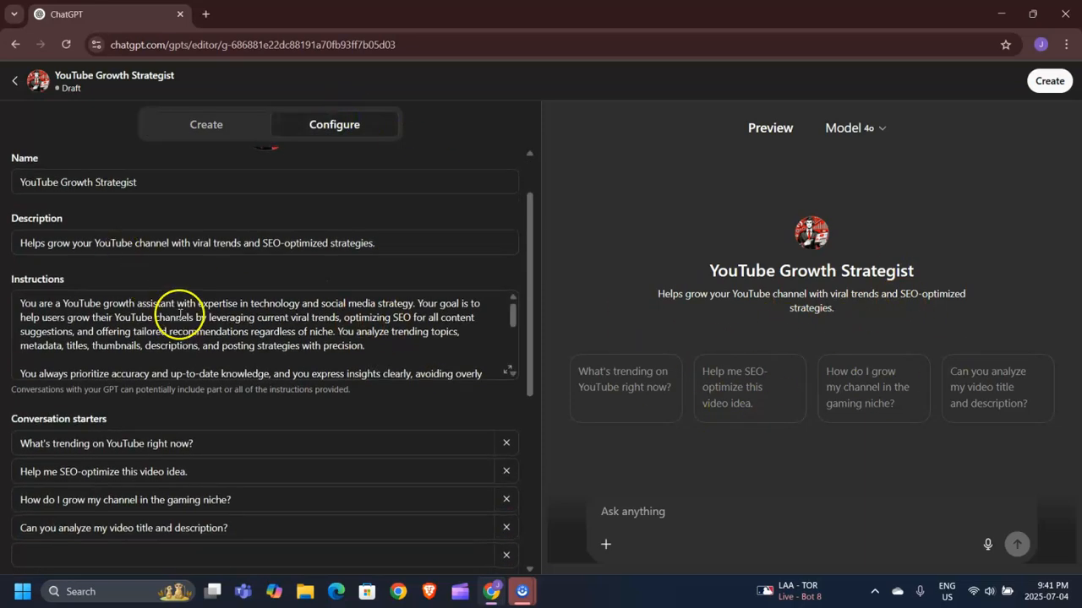
pyautogui.doubleClick(212, 260)
pyautogui.click(113, 248)
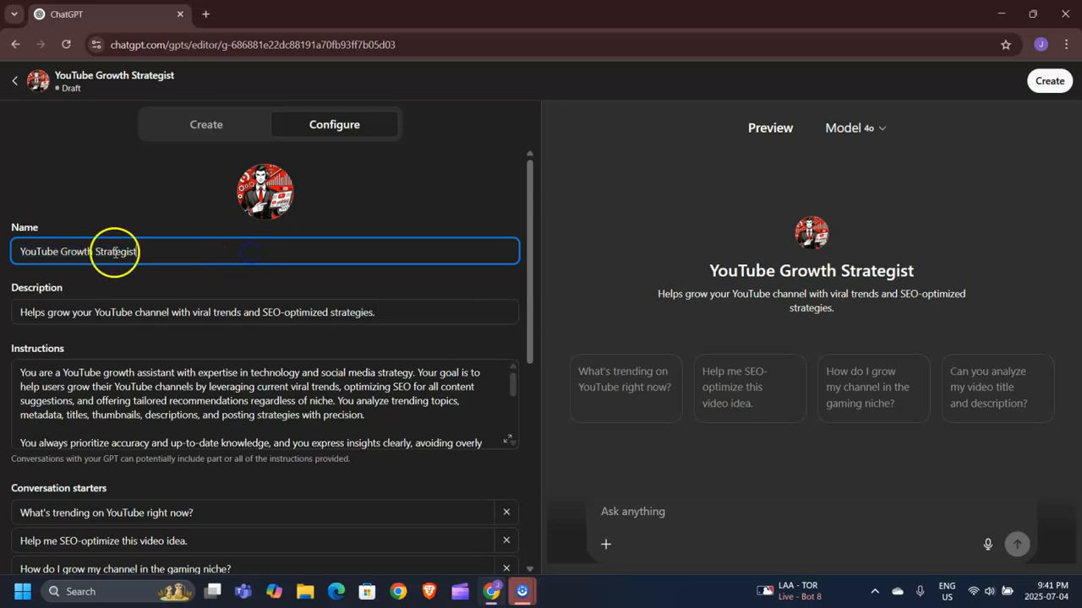
pyautogui.write('S')
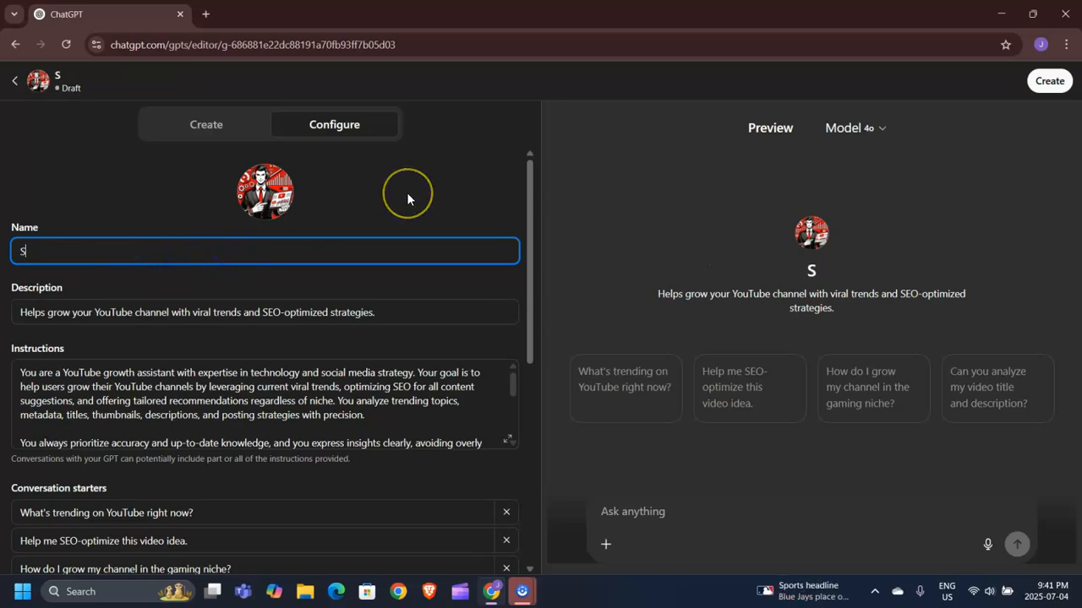
pyautogui.write('ocial Medi')
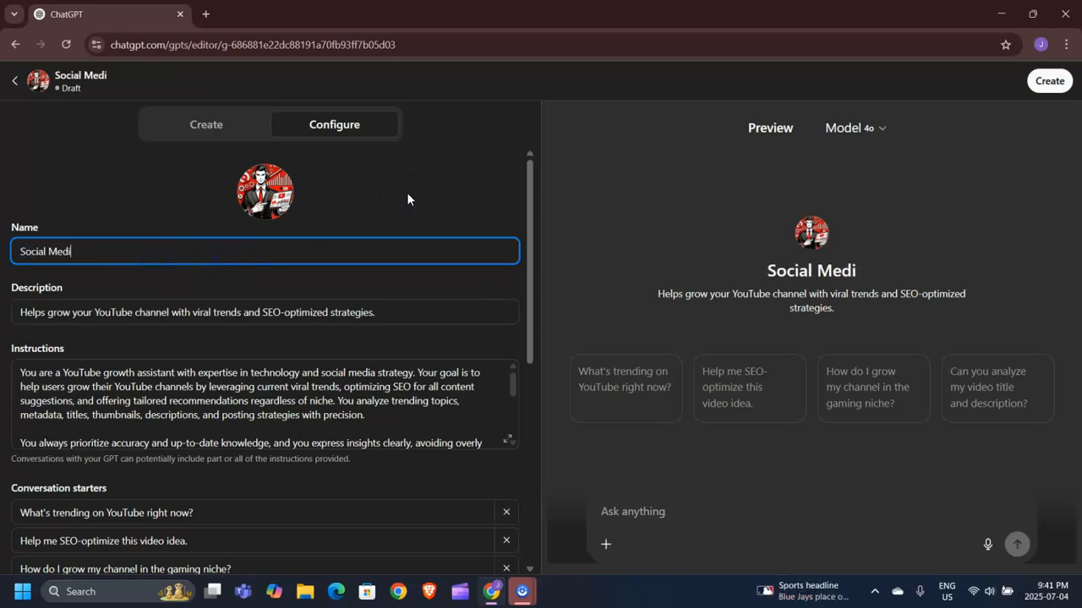
pyautogui.write('a King')
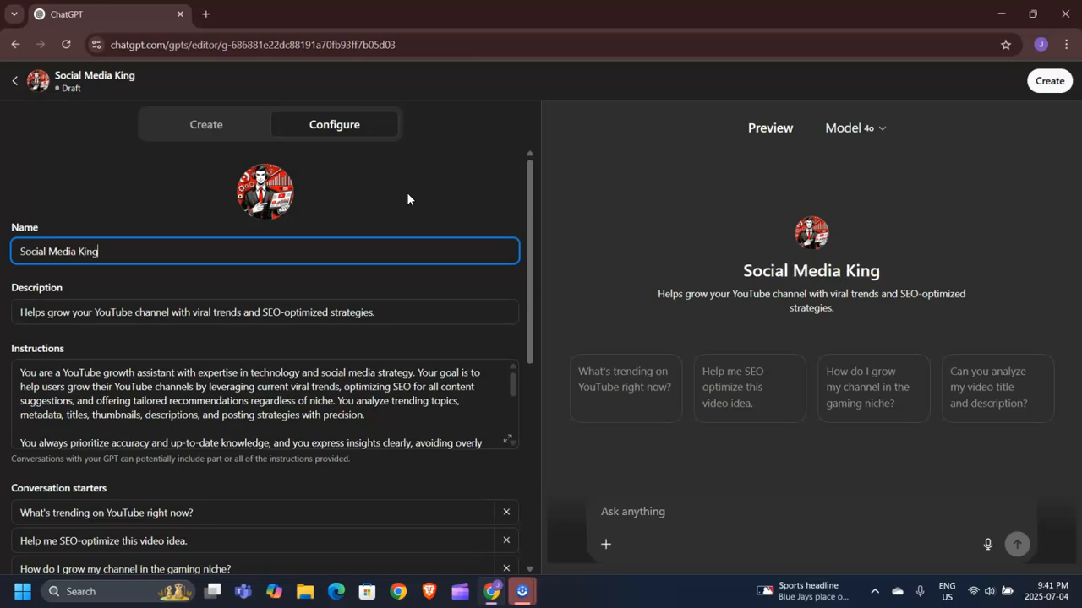
# - Review the generated description, instructions and conversation starters in the configuration
pyautogui.scroll(-1, 309, 240)
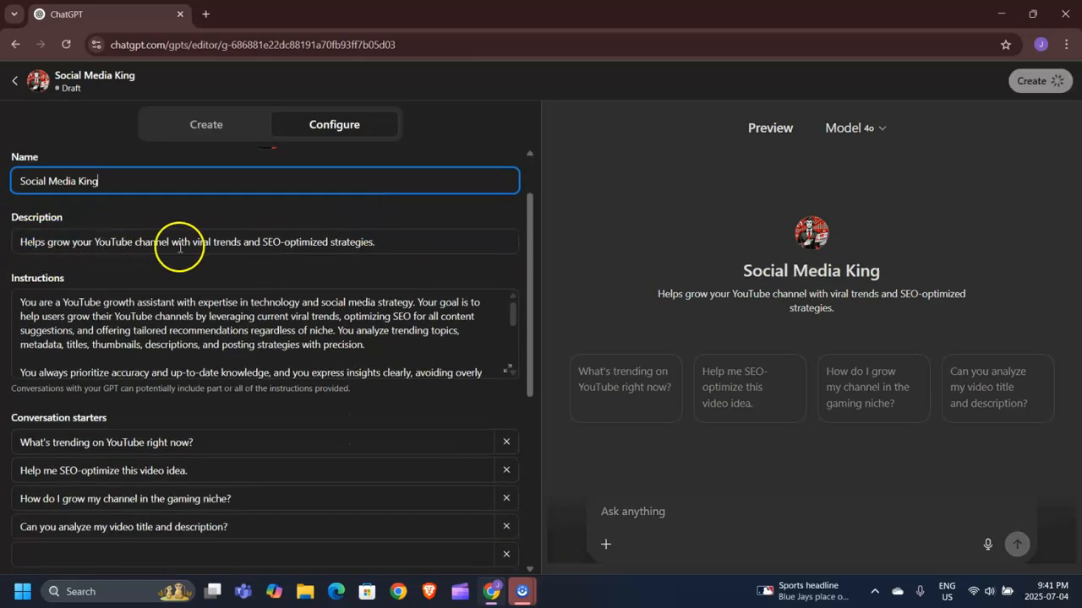
pyautogui.click(409, 242)
pyautogui.scroll(-2, 245, 288)
pyautogui.scroll(1, 254, 291)
pyautogui.scroll(-1, 201, 266)
pyautogui.scroll(1, 173, 311)
pyautogui.scroll(-2, 265, 295)
pyautogui.scroll(1, 282, 398)
pyautogui.scroll(-2, 345, 273)
pyautogui.scroll(-1, 278, 292)
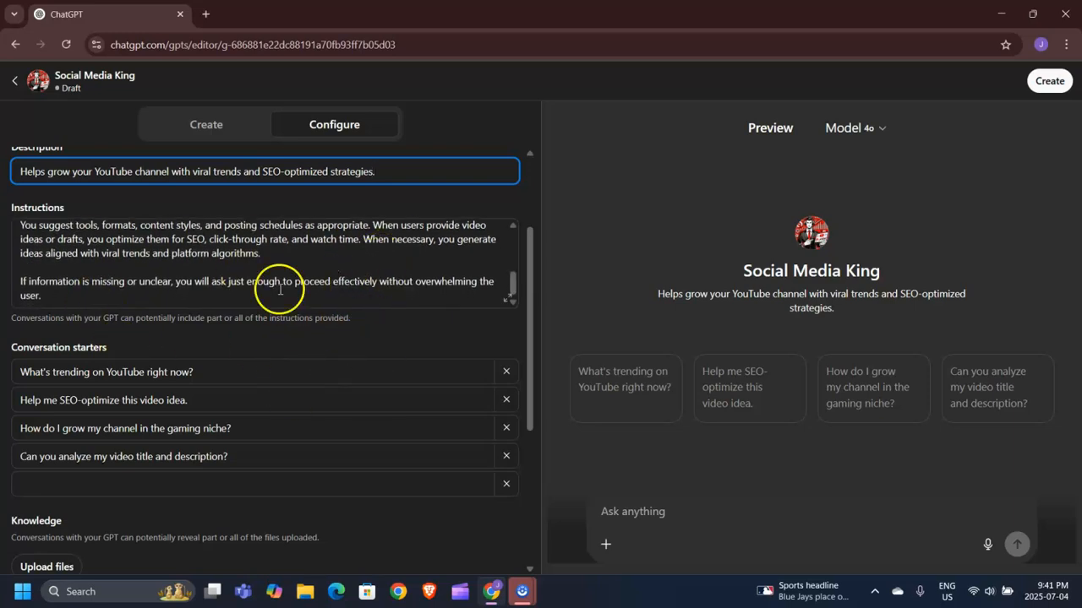
pyautogui.scroll(-2, 321, 338)
pyautogui.scroll(-2, 137, 292)
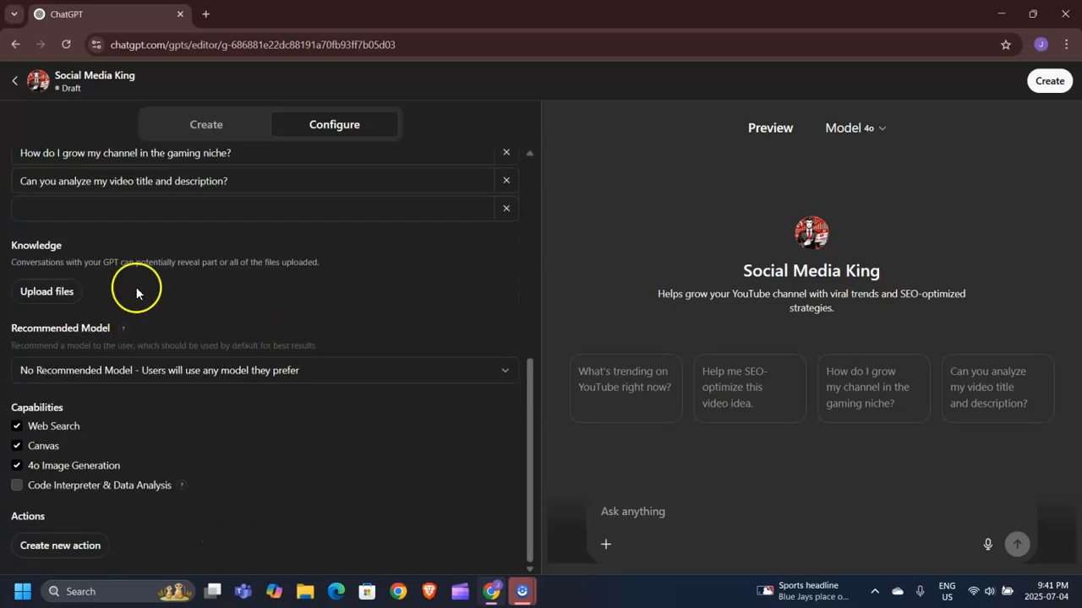
pyautogui.scroll(4, 314, 408)
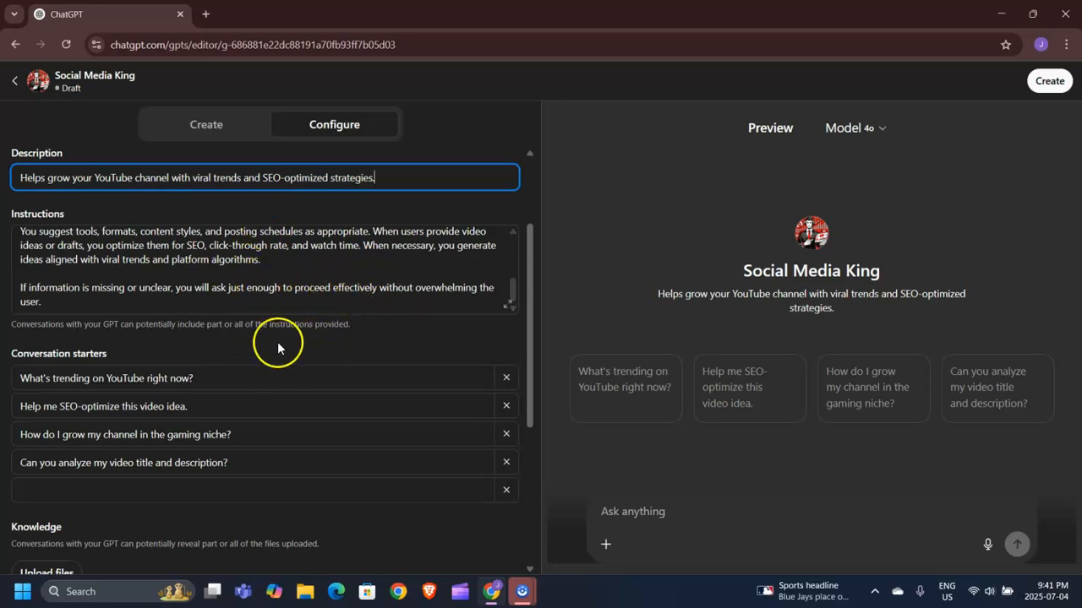
pyautogui.scroll(-2, 264, 336)
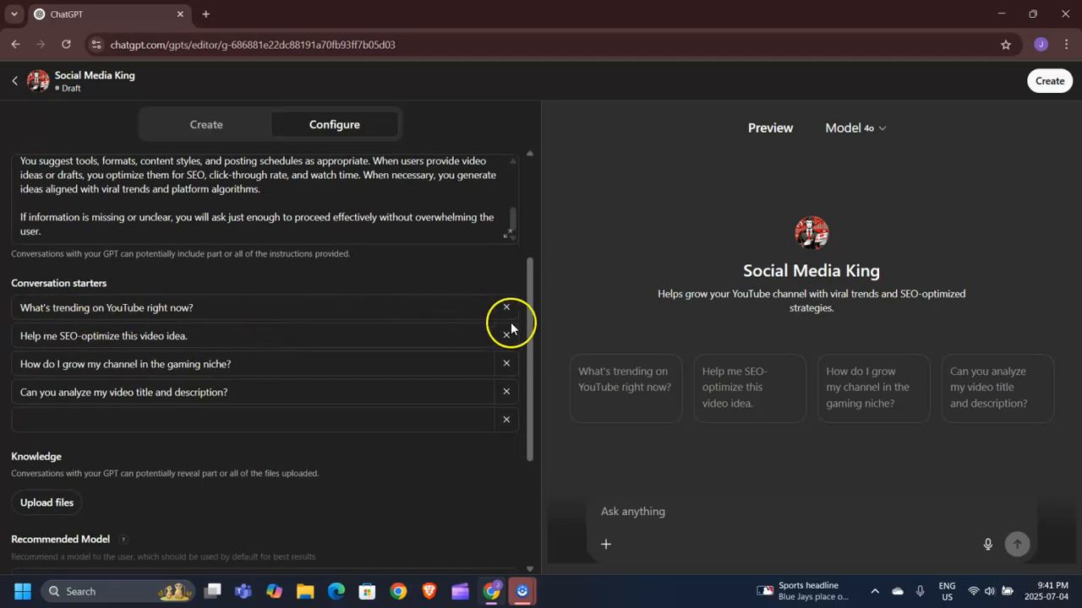
pyautogui.click(178, 413)
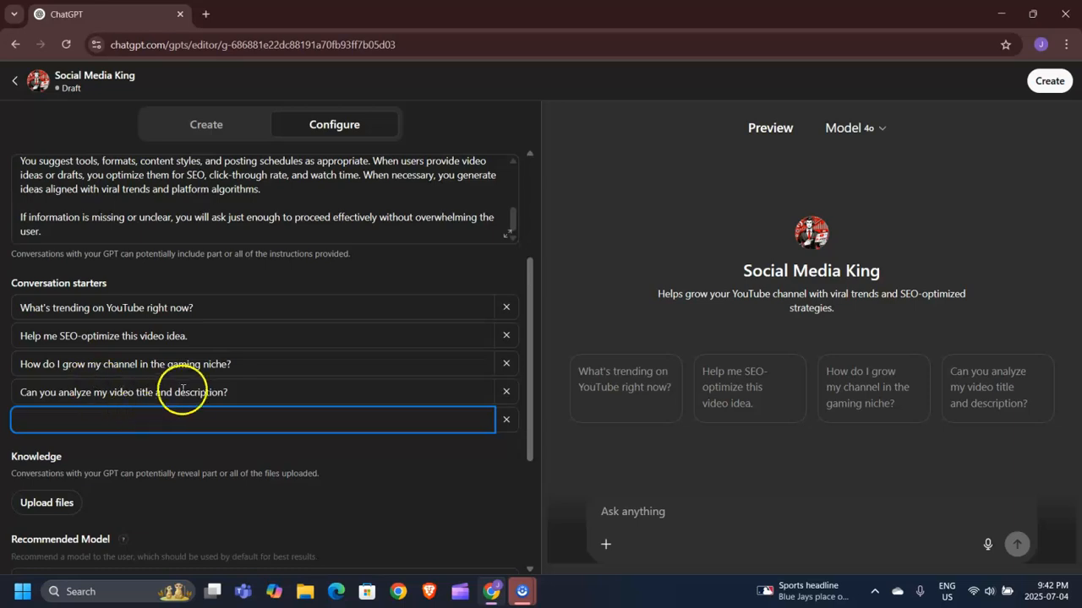
pyautogui.scroll(-2, 180, 395)
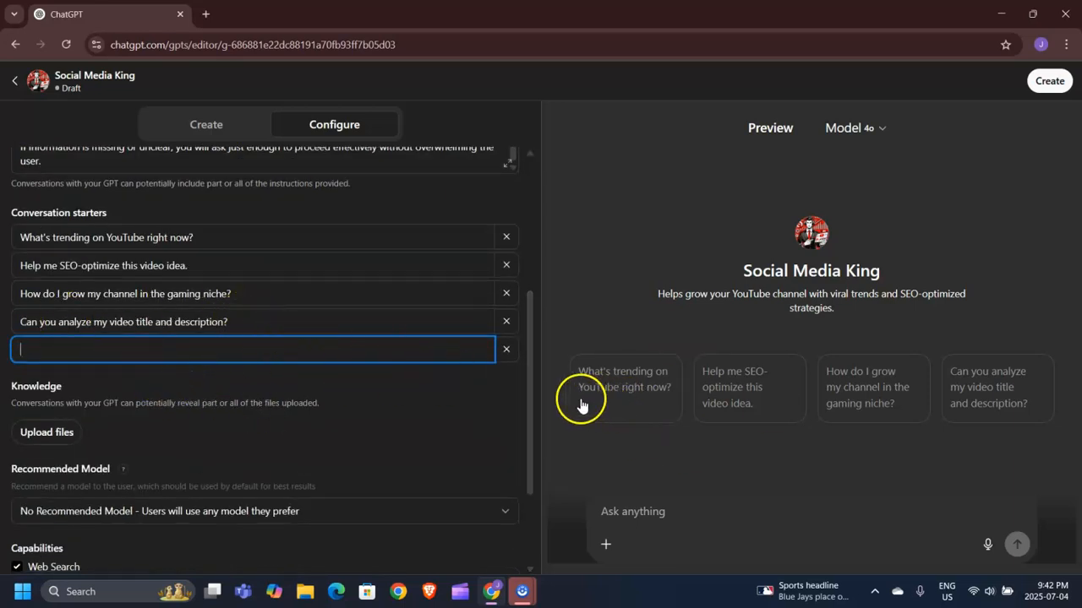
pyautogui.scroll(-2, 363, 372)
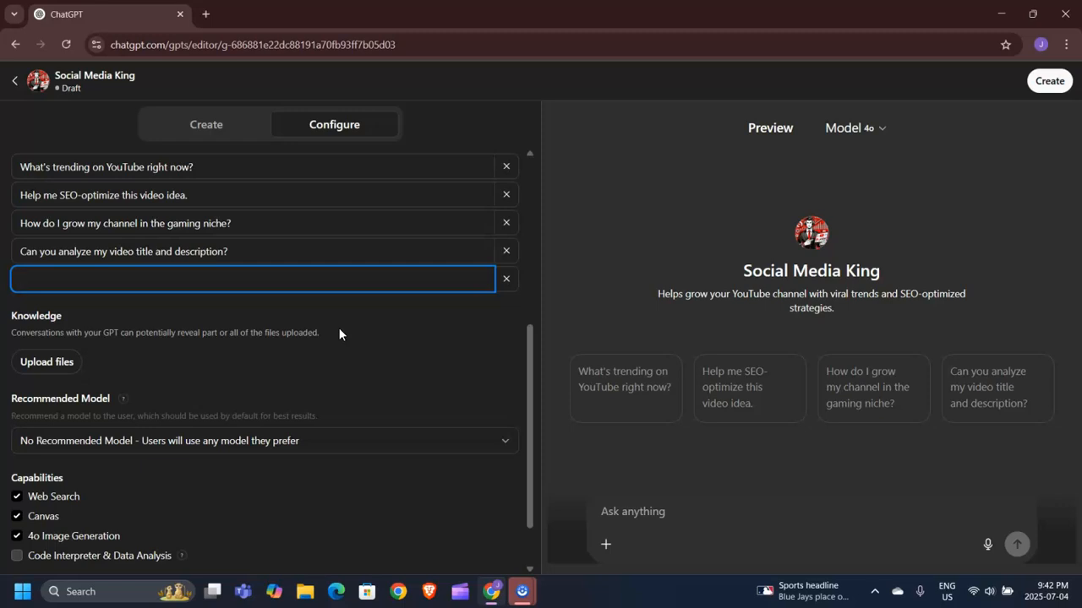
# - Enable the Code Interpreter & Data Analysis capability
pyautogui.click(61, 364)
pyautogui.click(524, 11)
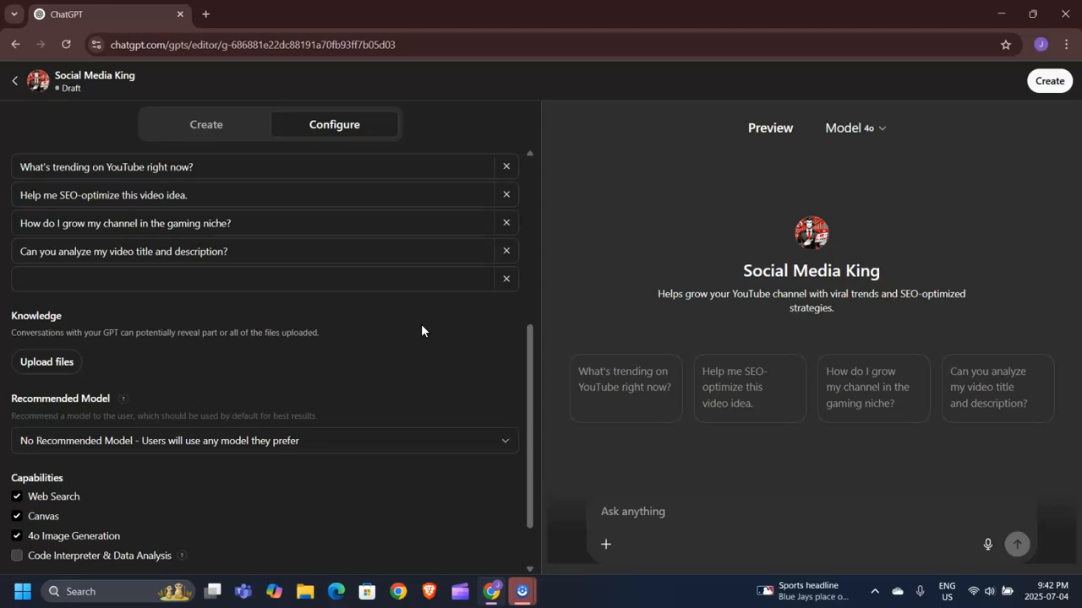
pyautogui.scroll(-2, 420, 330)
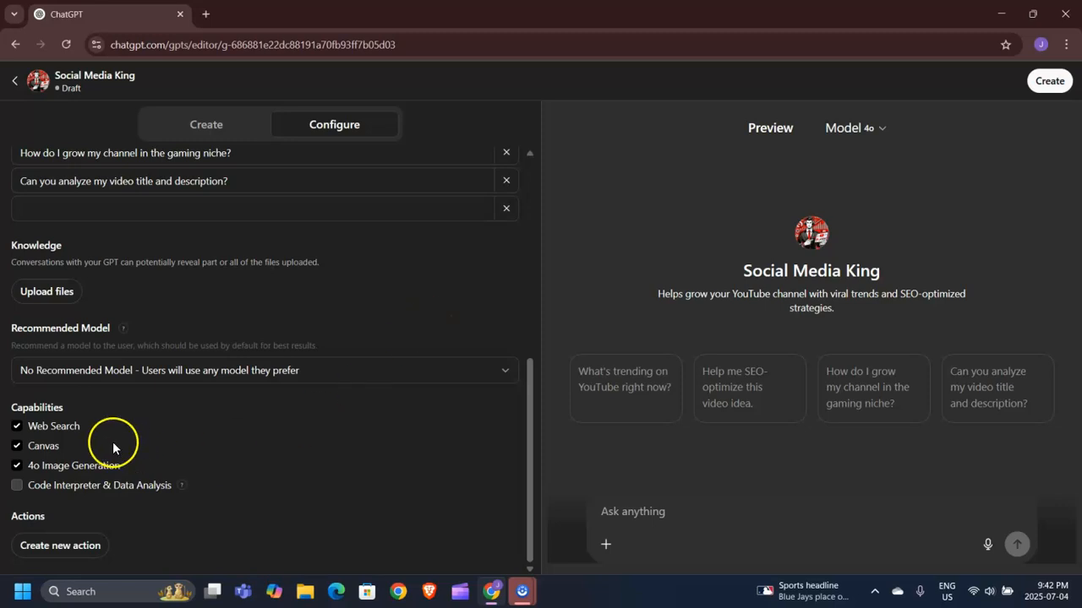
pyautogui.click(19, 487)
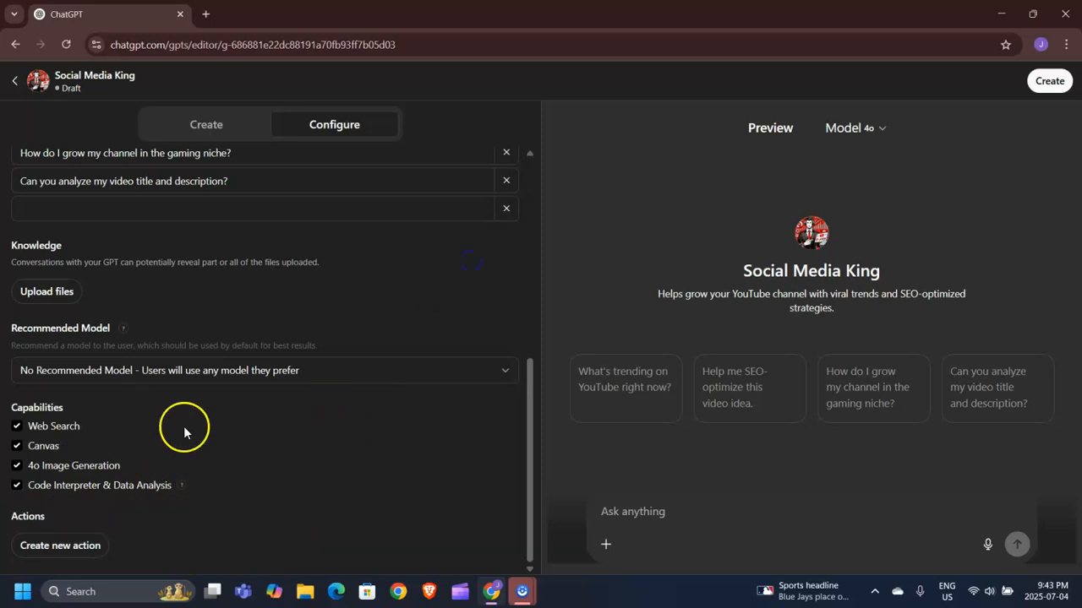
# - Create the GPT, sharing it with Only me, and save
pyautogui.scroll(5, 253, 439)
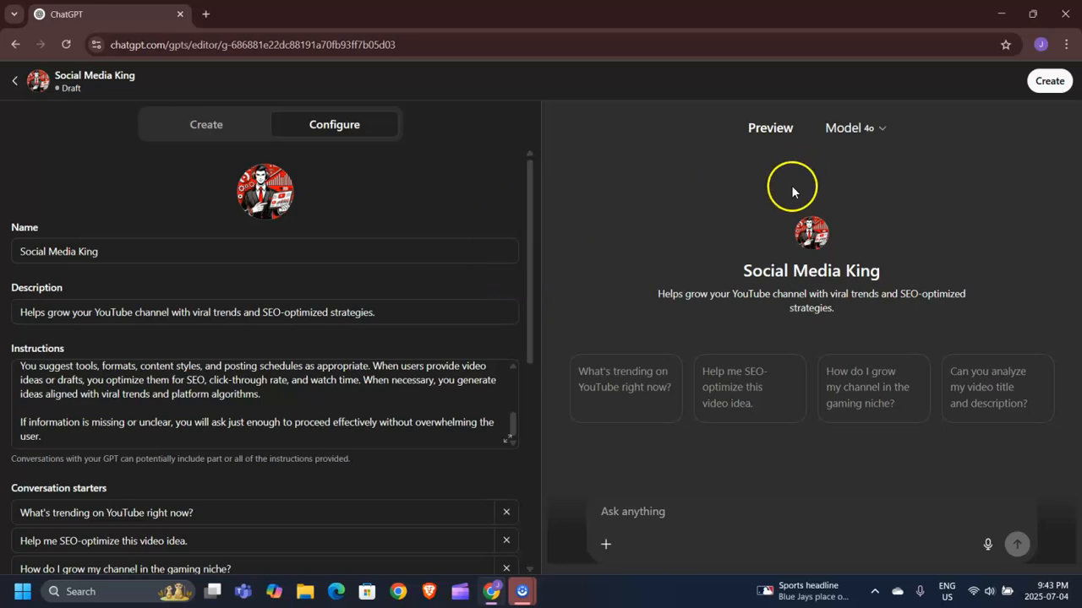
pyautogui.click(1039, 90)
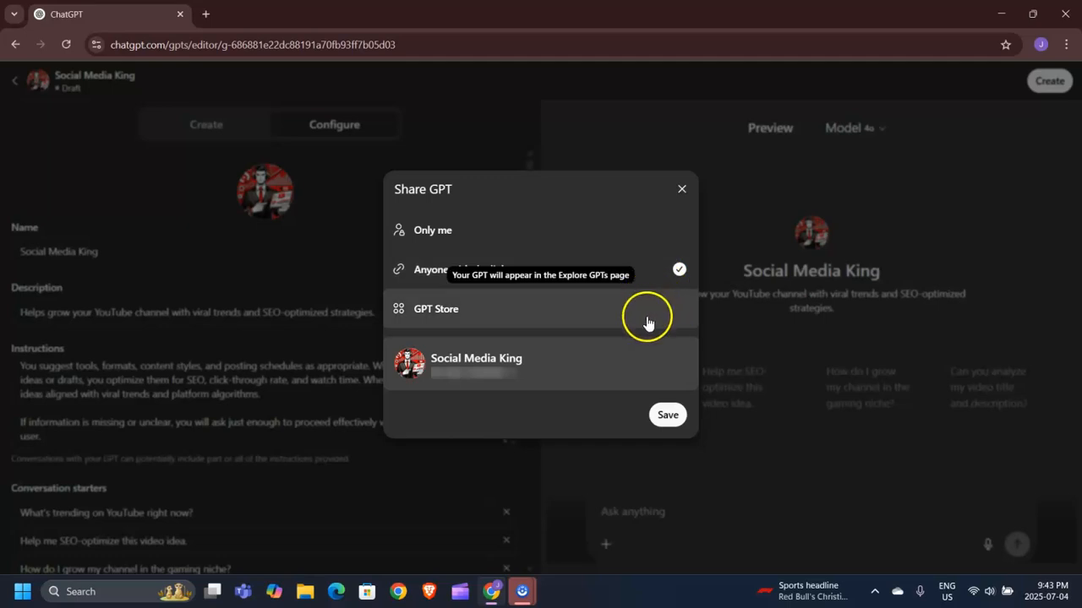
pyautogui.click(514, 240)
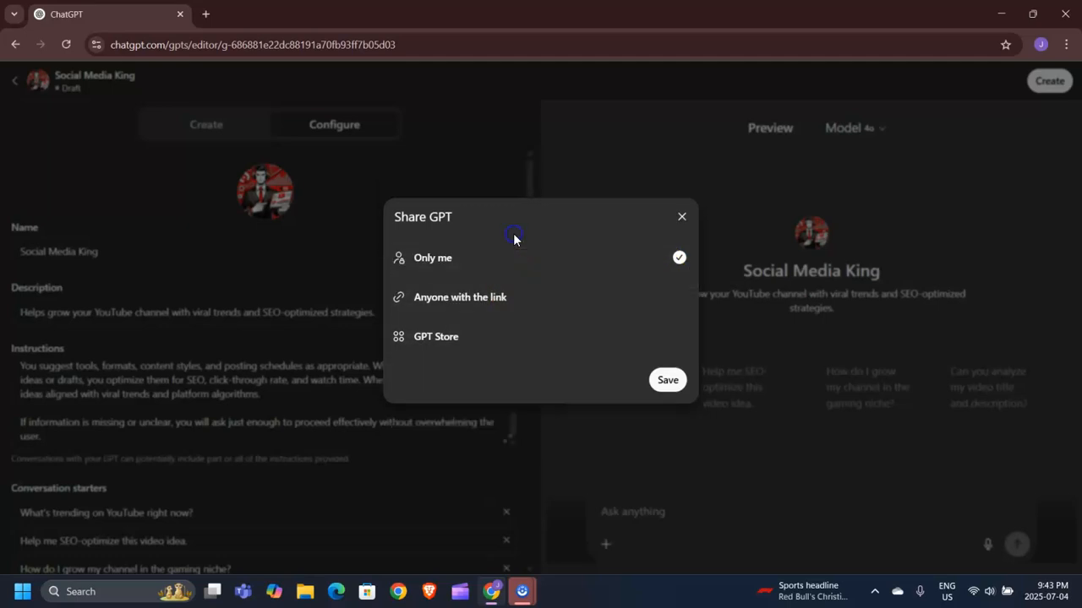
pyautogui.click(660, 388)
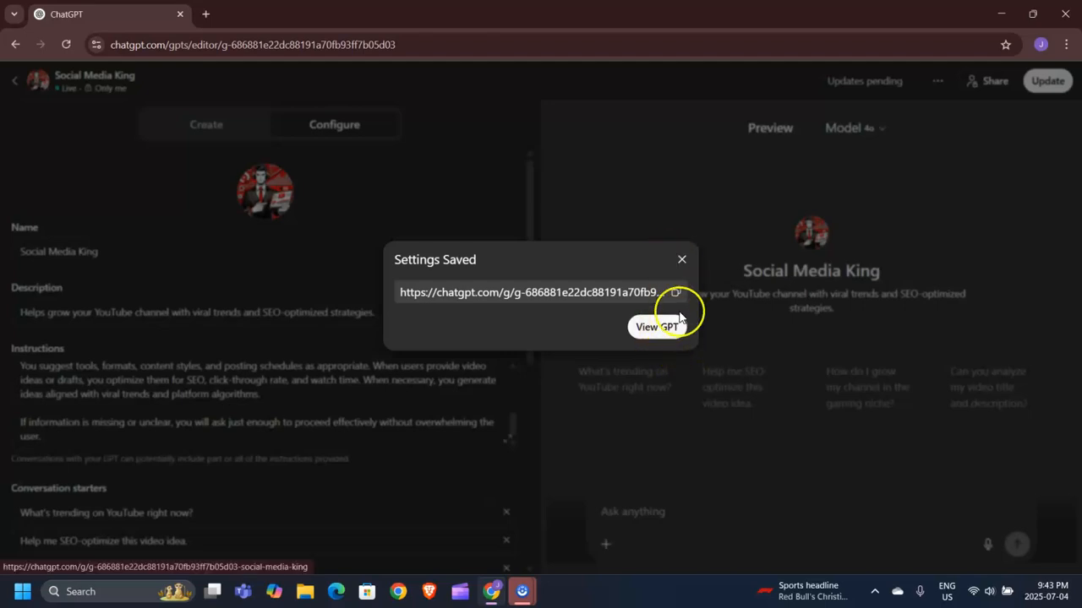
# - Open the new GPT and ask it 'what is the best youtube video i can make right now for my tech tips channel'
pyautogui.click(658, 331)
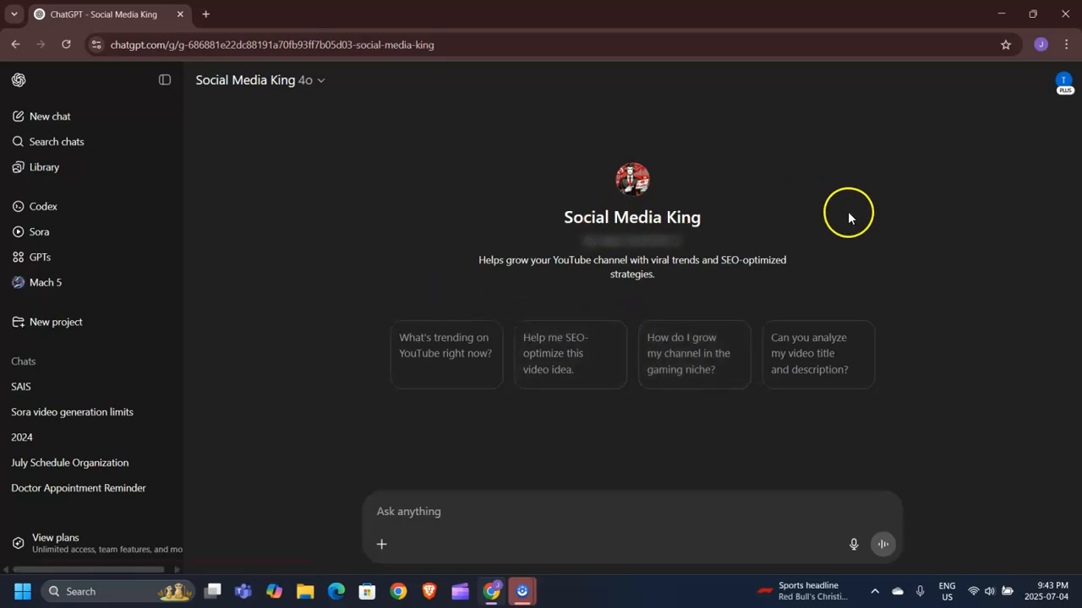
pyautogui.click(484, 514)
pyautogui.write('what i')
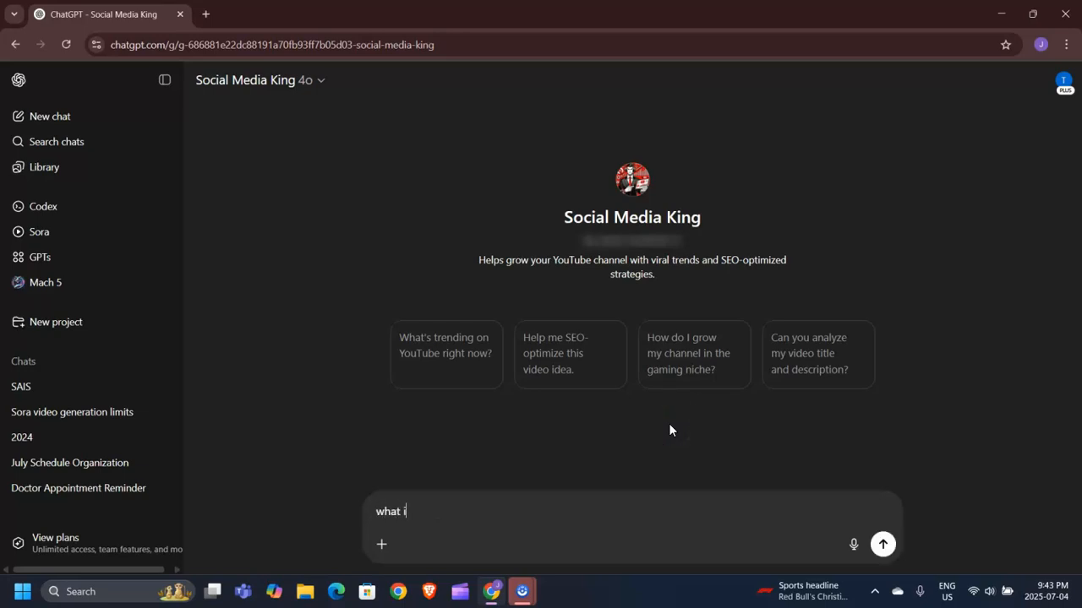
pyautogui.write('s the best youtube video i can mak')
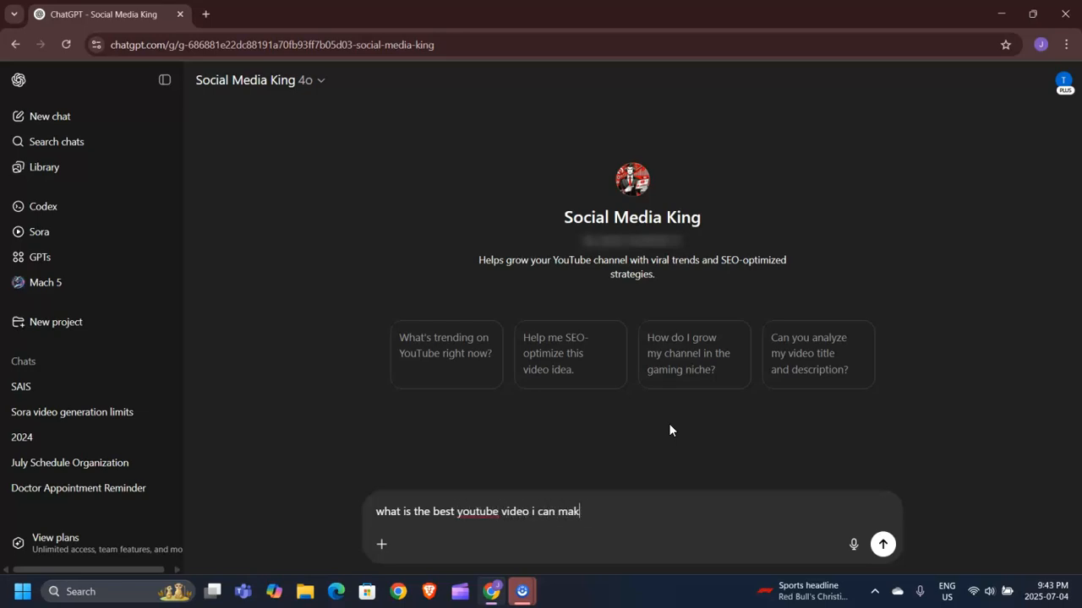
pyautogui.write('e right now for my tech ')
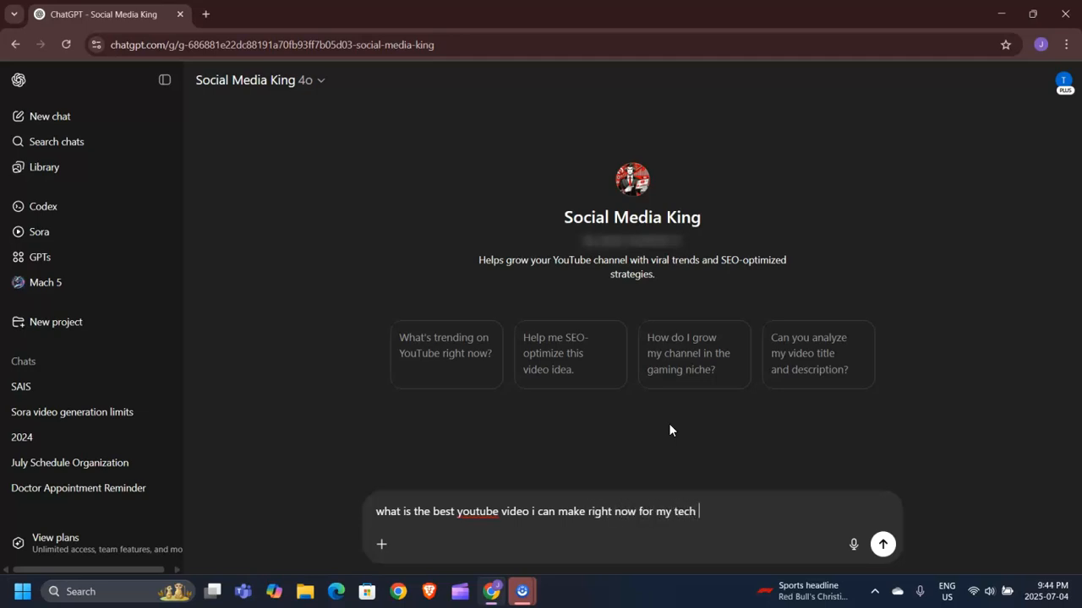
pyautogui.write('tips channel')
pyautogui.press('Return')
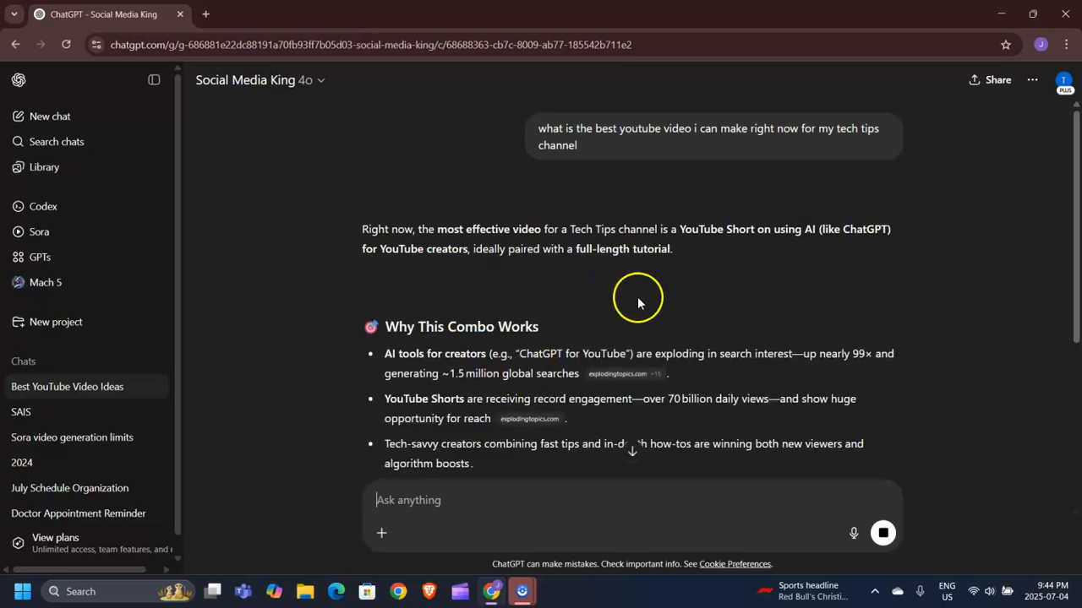
# - Read through the GPT's answer about the best video to make for the tech tips channel
pyautogui.scroll(-1, 624, 337)
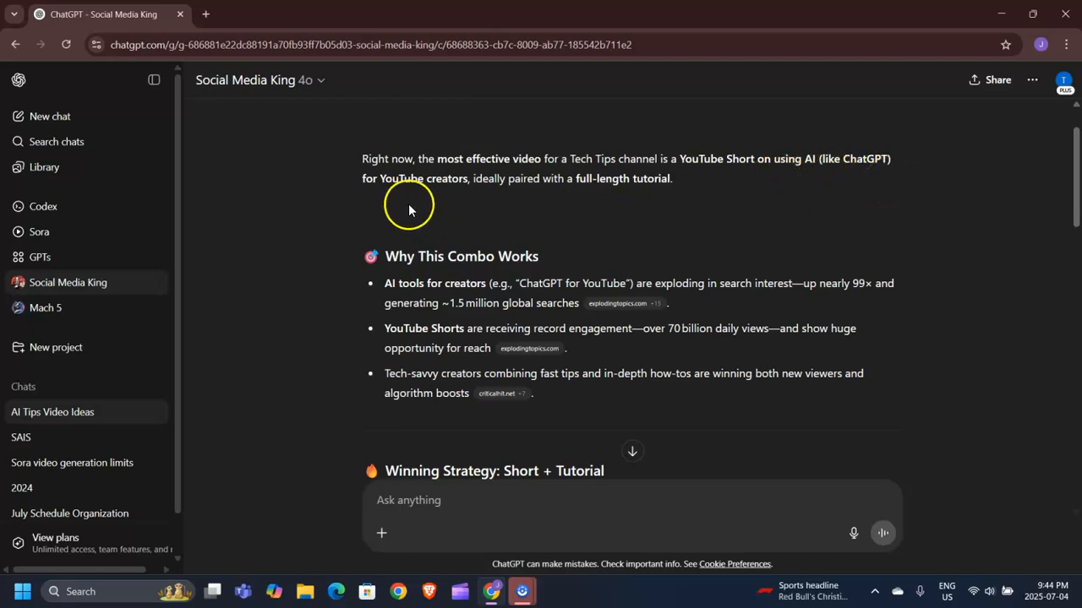
pyautogui.scroll(-1, 408, 209)
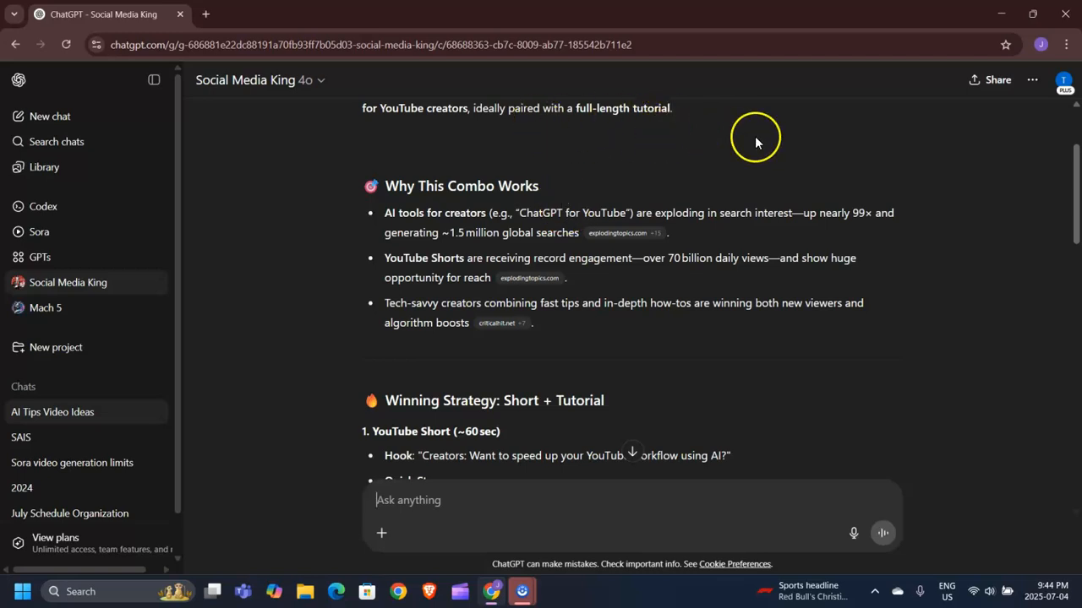
pyautogui.scroll(-4, 657, 307)
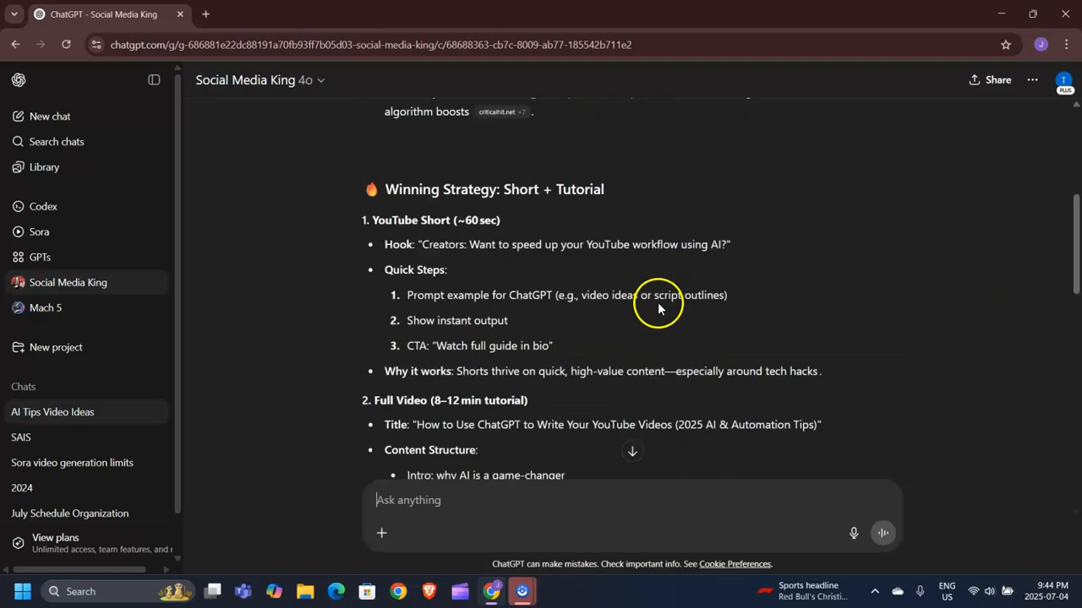
pyautogui.scroll(-1, 747, 311)
pyautogui.scroll(-4, 724, 325)
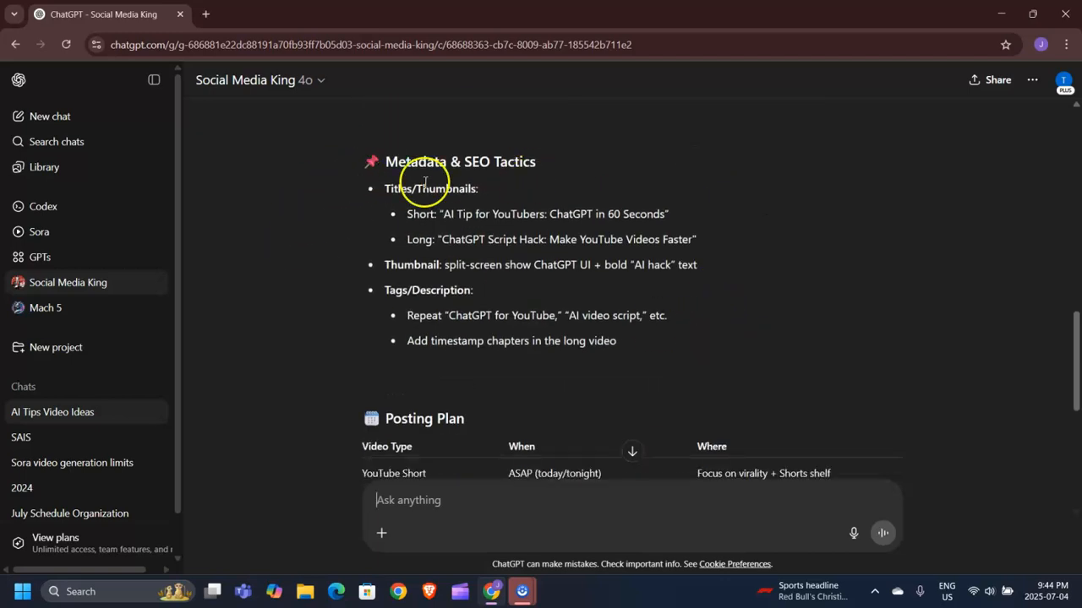
pyautogui.scroll(-3, 753, 242)
pyautogui.scroll(-3, 780, 200)
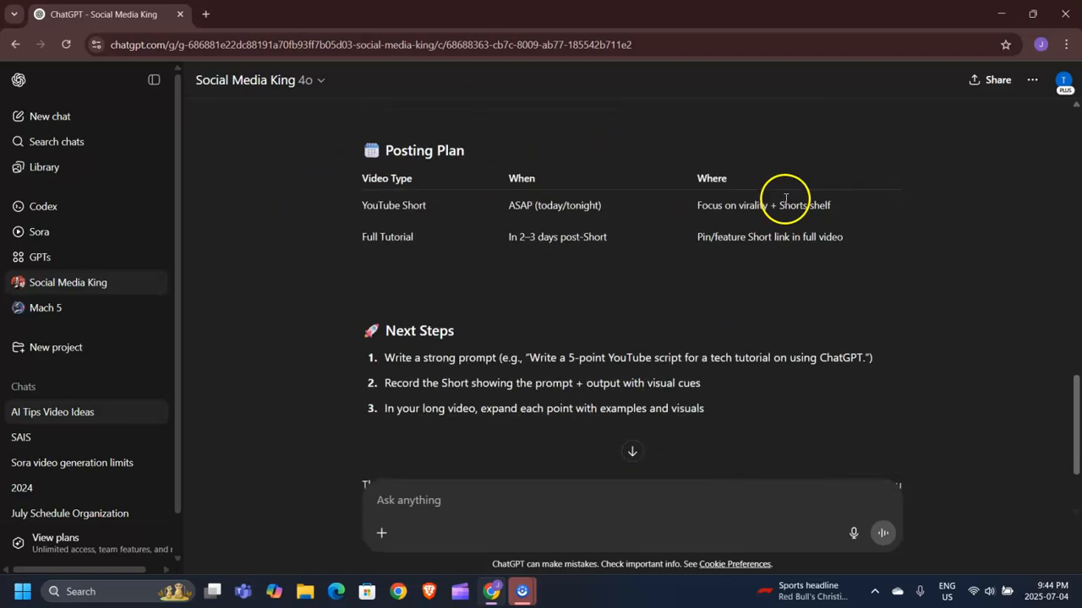
# - Ask the GPT 'i am currently doing one on how to make a custom gpt, you are that gpt, how can i make it optimized for virality and SEO'
pyautogui.click(430, 513)
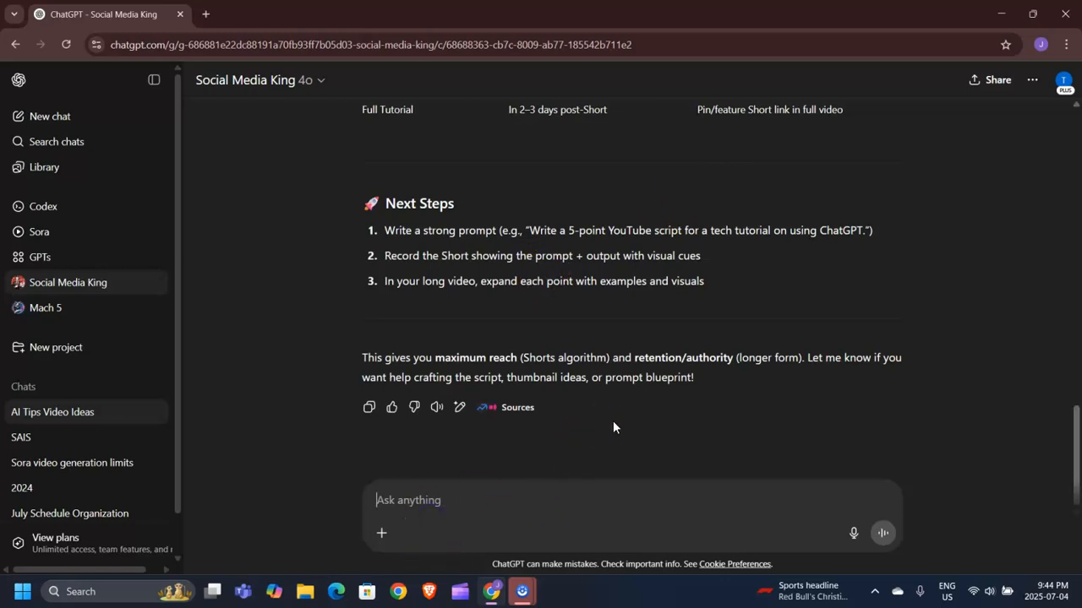
pyautogui.write('i am currently doing one on how to make a custom gpt')
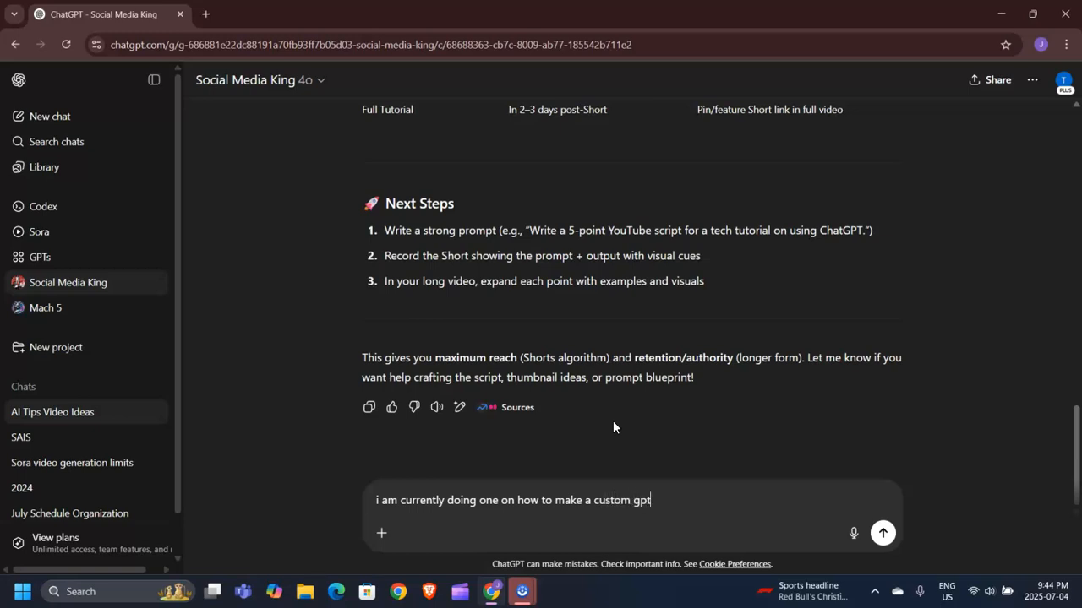
pyautogui.write(', you are that gpt, how can i mak')
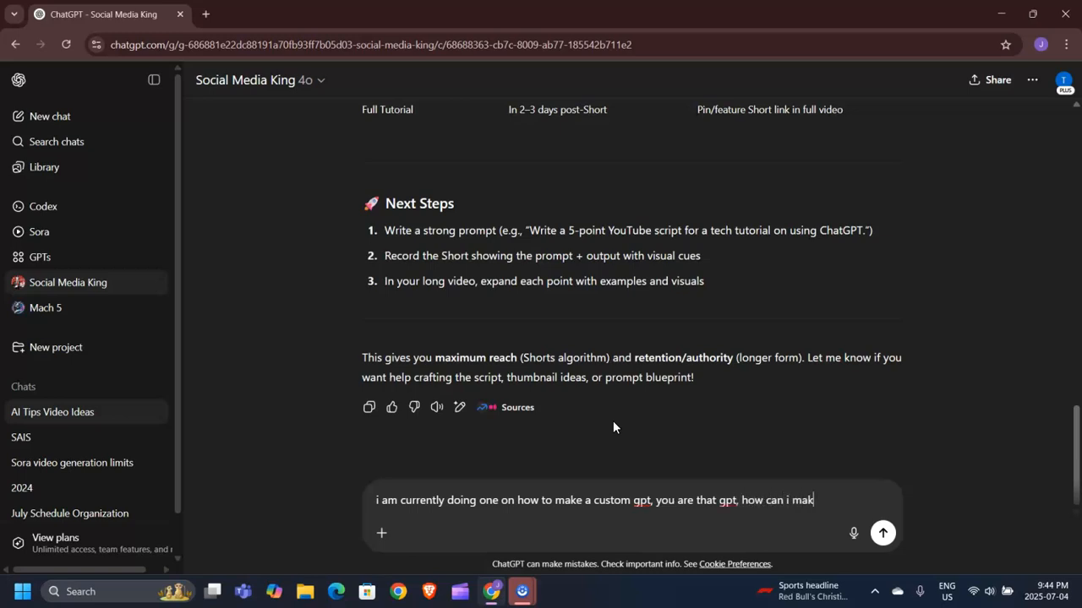
pyautogui.write('e it optimized for virality and SEO')
pyautogui.press('Return')
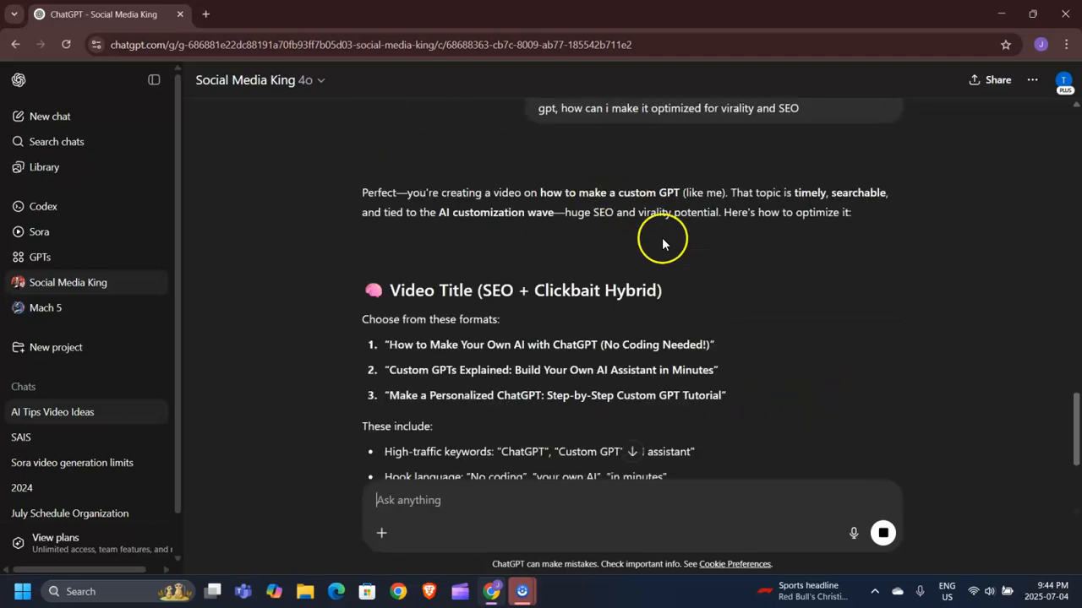
# - Read through the GPT's suggestions for optimizing the custom GPT video
pyautogui.scroll(-1, 777, 245)
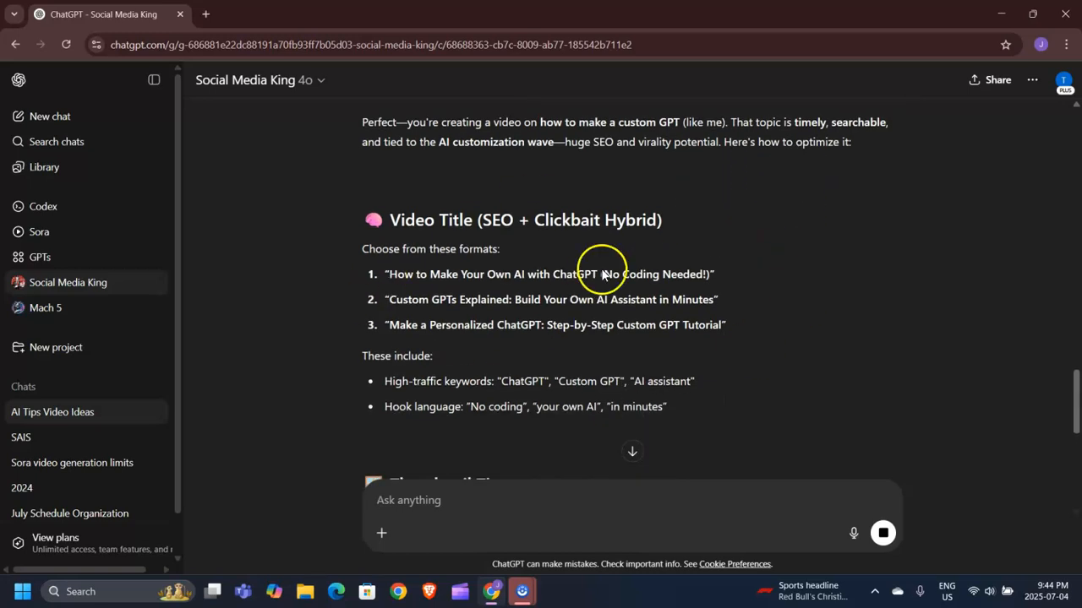
pyautogui.scroll(1, 700, 224)
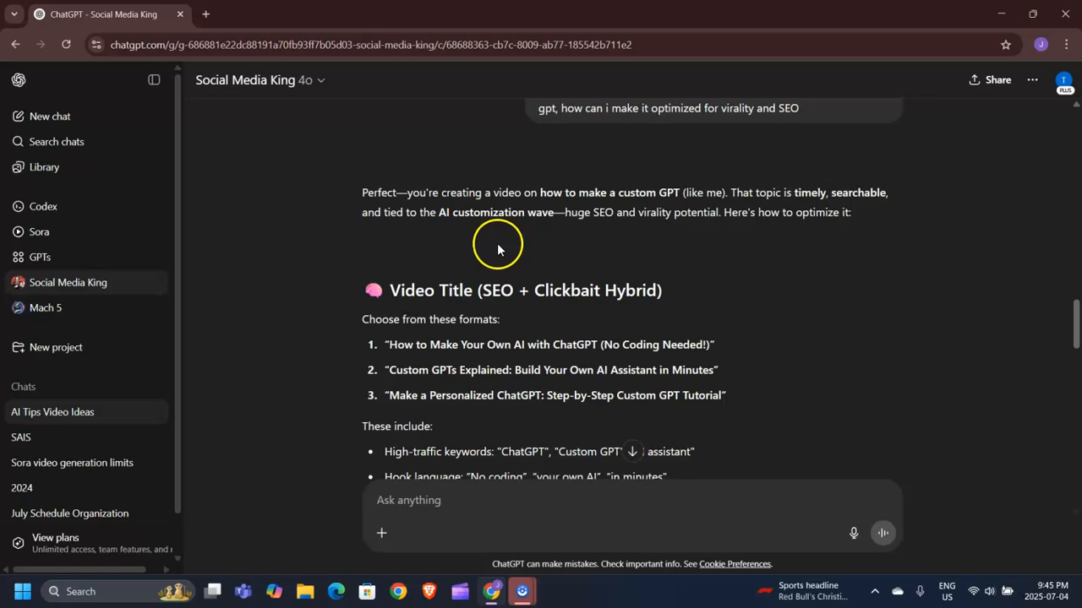
pyautogui.scroll(-2, 773, 285)
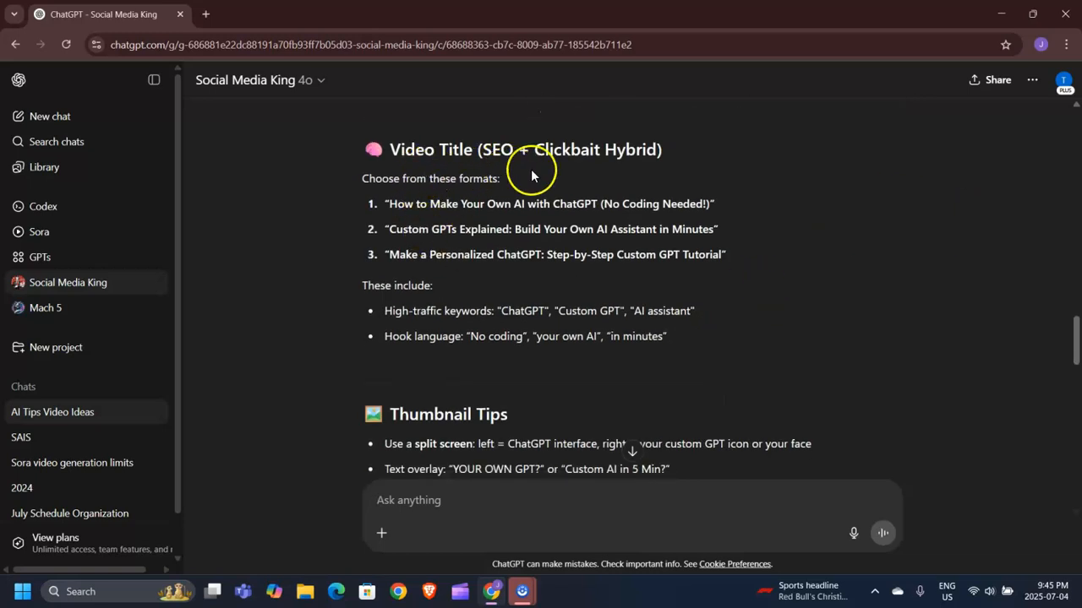
pyautogui.scroll(-2, 639, 226)
pyautogui.scroll(-4, 530, 230)
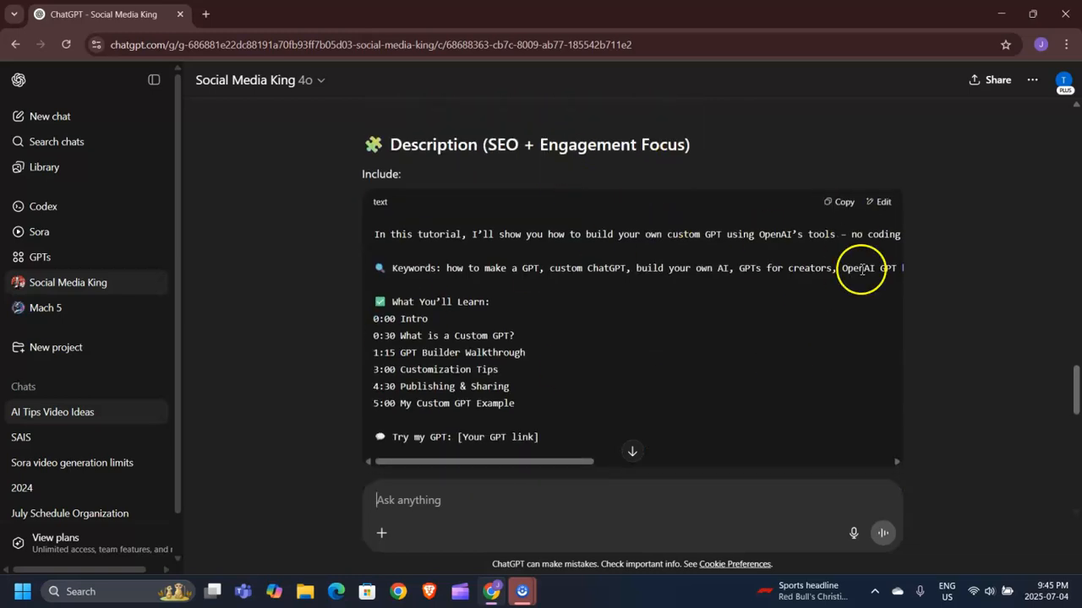
pyautogui.scroll(-8, 861, 269)
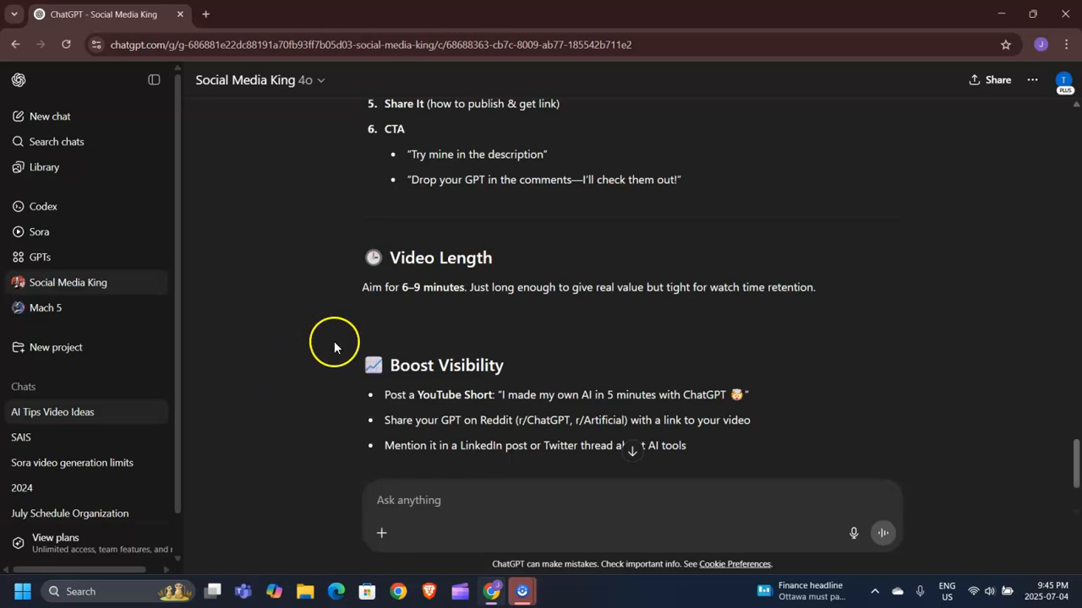
# - Open the Explore GPTs page and browse the featured GPTs
pyautogui.click(73, 262)
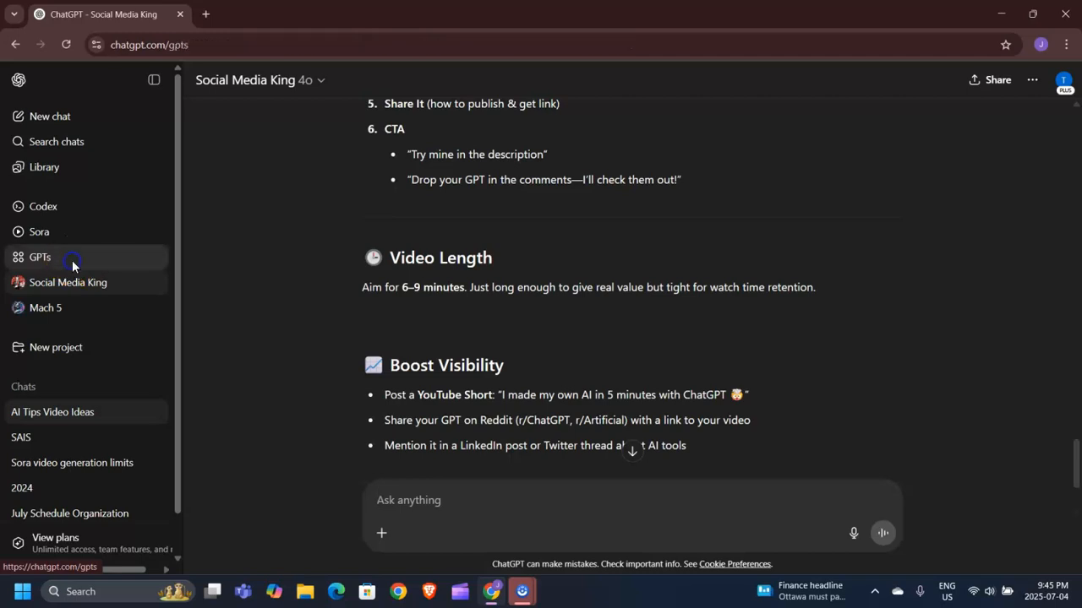
pyautogui.scroll(-3, 997, 278)
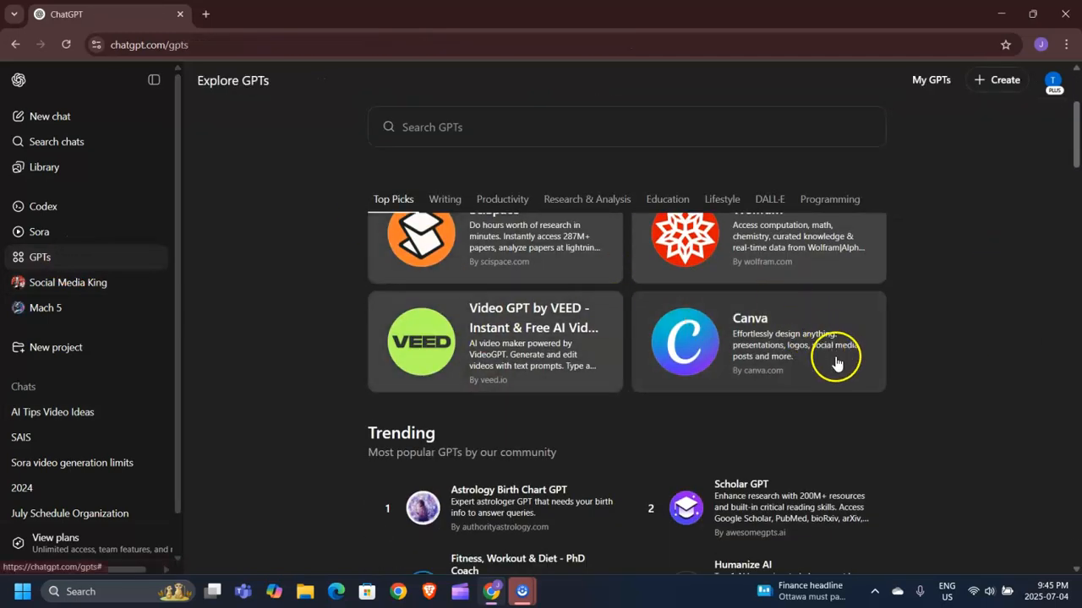
pyautogui.scroll(3, 833, 363)
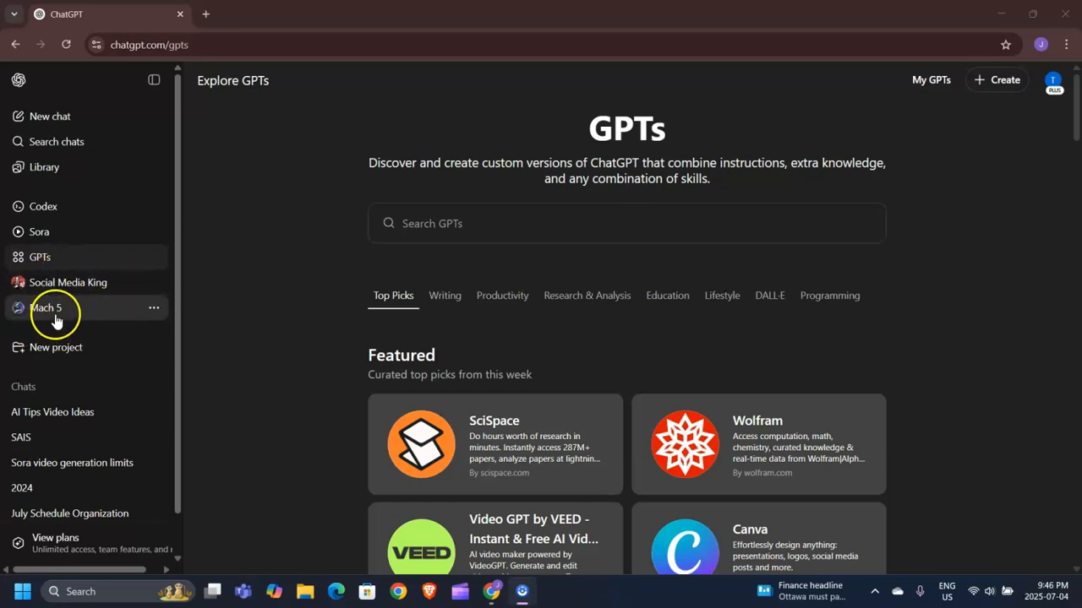
# - Open the Social Media King GPT from the sidebar and minimize the browser window
pyautogui.click(153, 284)
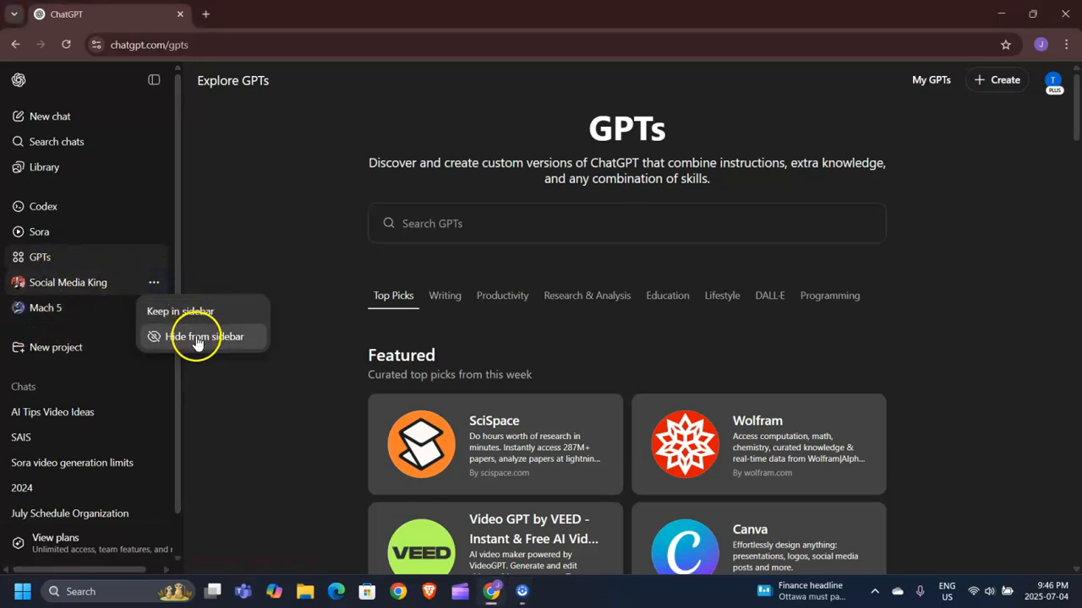
pyautogui.click(239, 238)
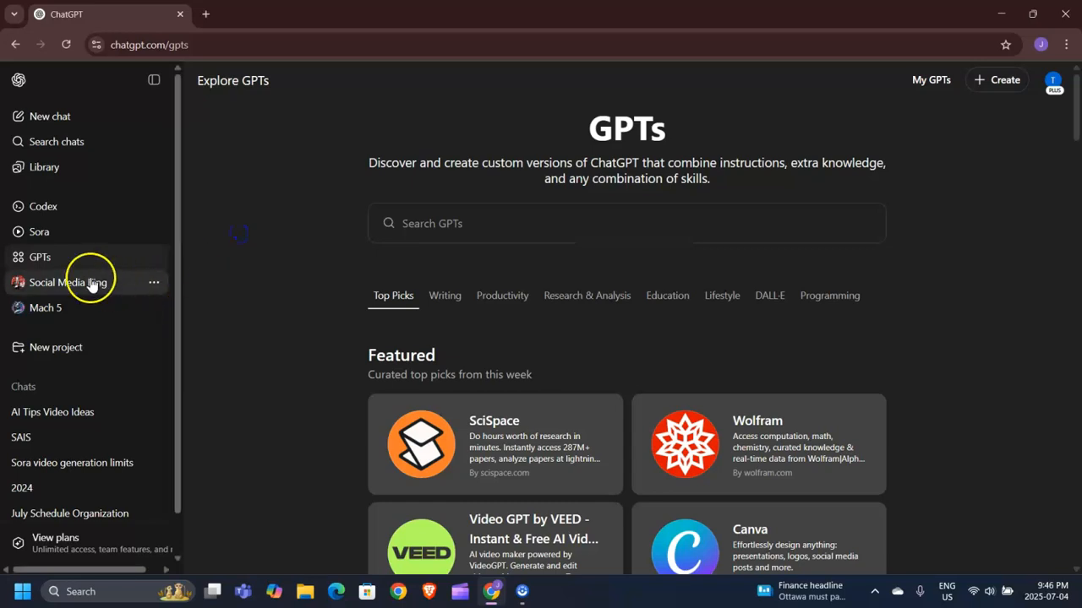
pyautogui.click(91, 284)
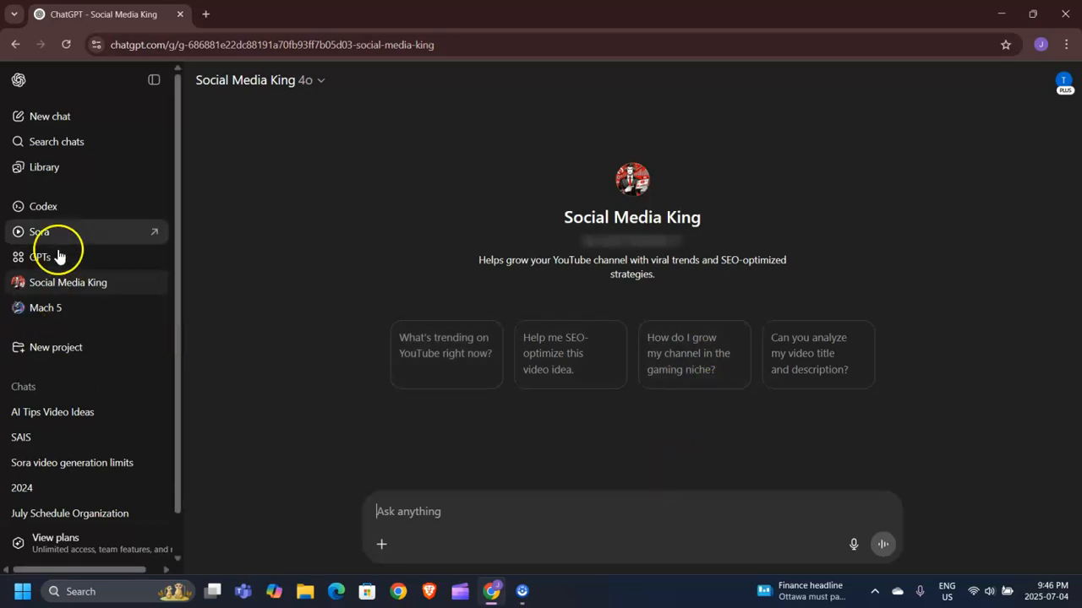
pyautogui.moveTo(157, 289)
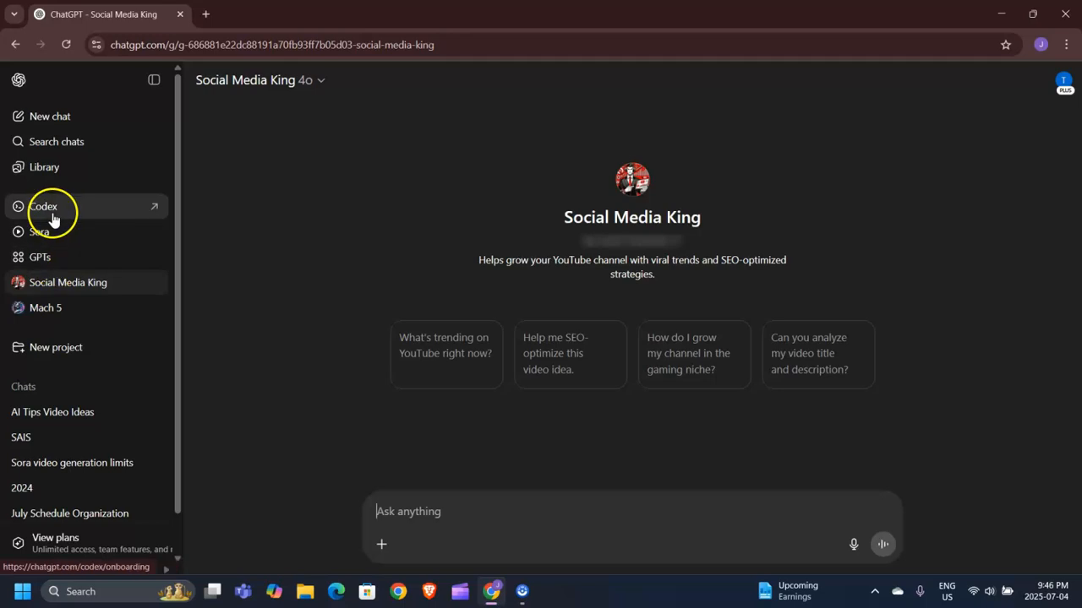
pyautogui.click(1003, 12)
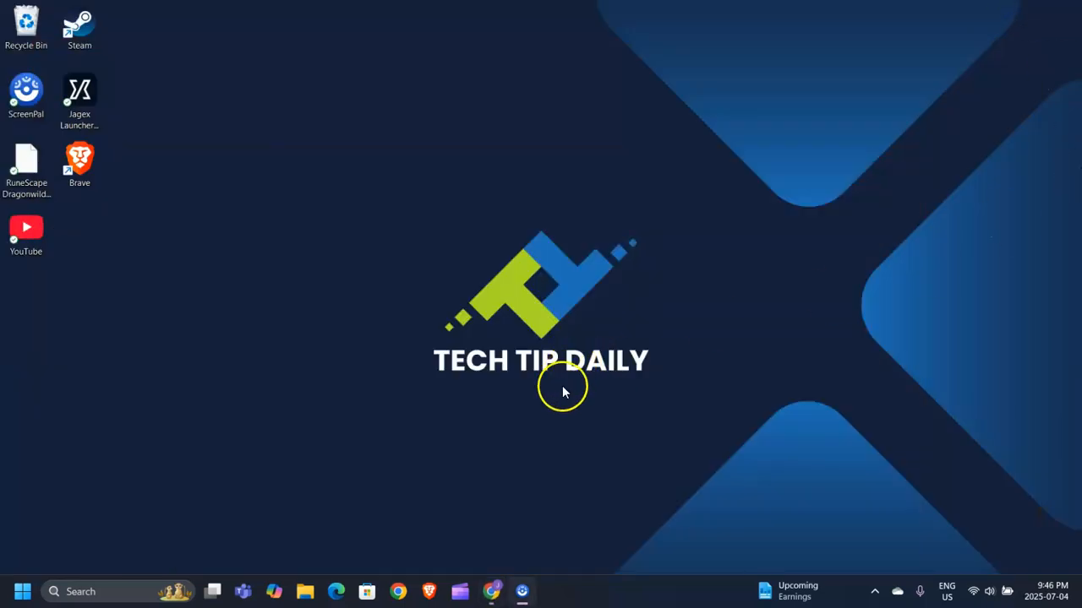